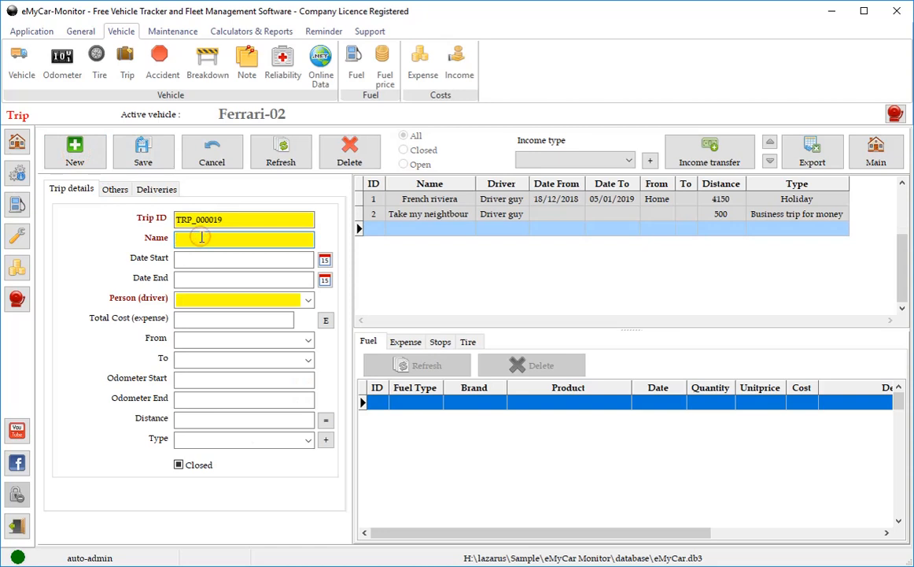
Name the new trip "Welness weekend at Balaton" and set its dates from 18/01/2019 to 20/01/2019
{"action": "type", "text": "Welness weekend at Balaton"}
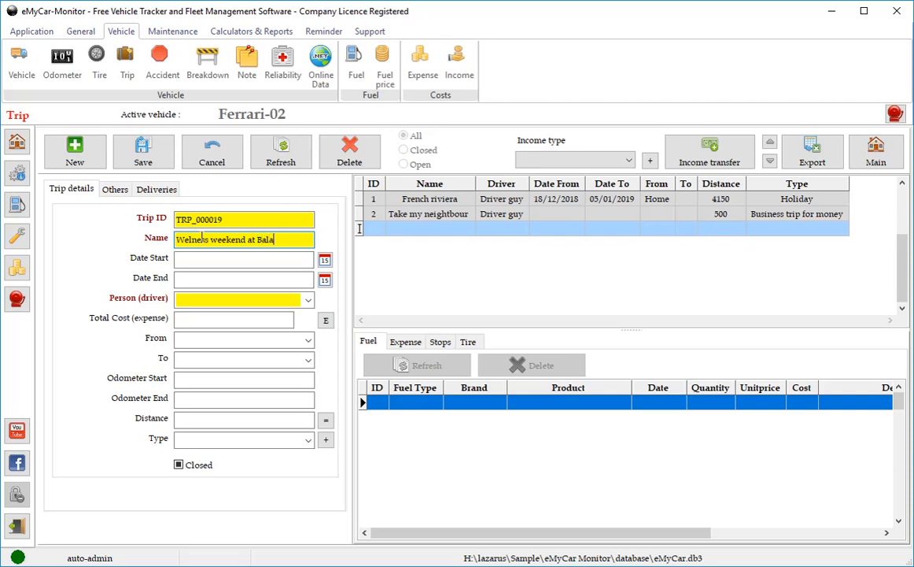
{"action": "left_click", "coordinate": [324, 260]}
{"action": "left_click", "coordinate": [259, 336]}
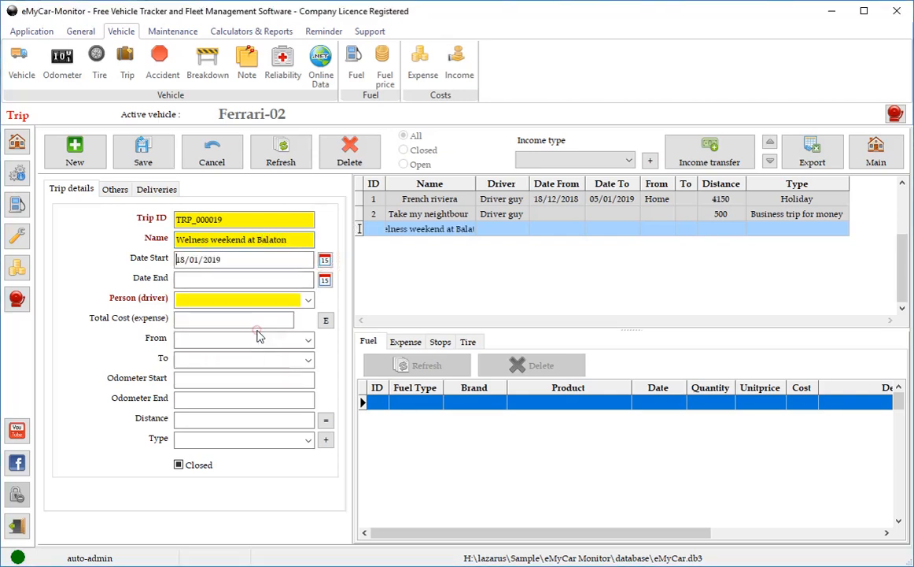
{"action": "left_click", "coordinate": [325, 279]}
{"action": "left_click", "coordinate": [288, 355]}
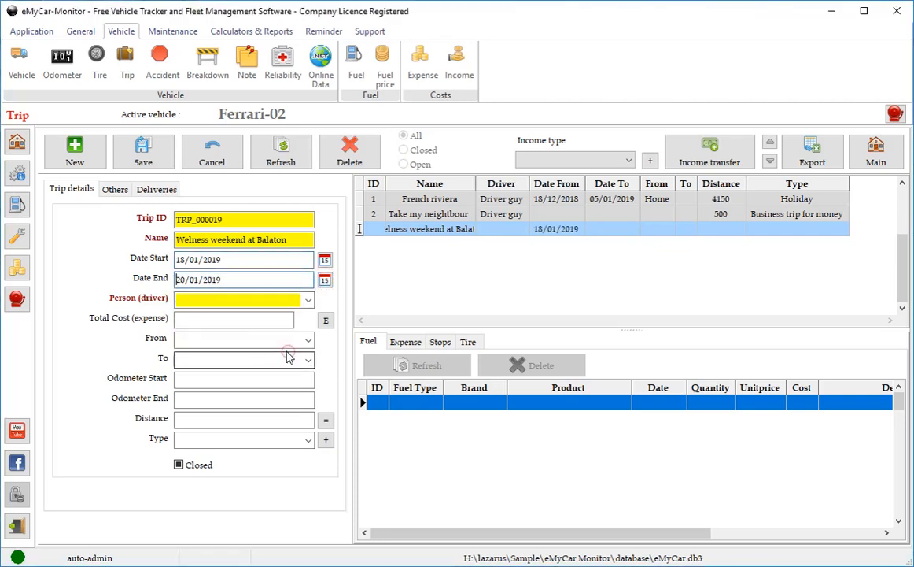
Assign Driver guy as the trip's driver and set Home as the starting location
{"action": "left_click", "coordinate": [309, 300]}
{"action": "left_click", "coordinate": [225, 319]}
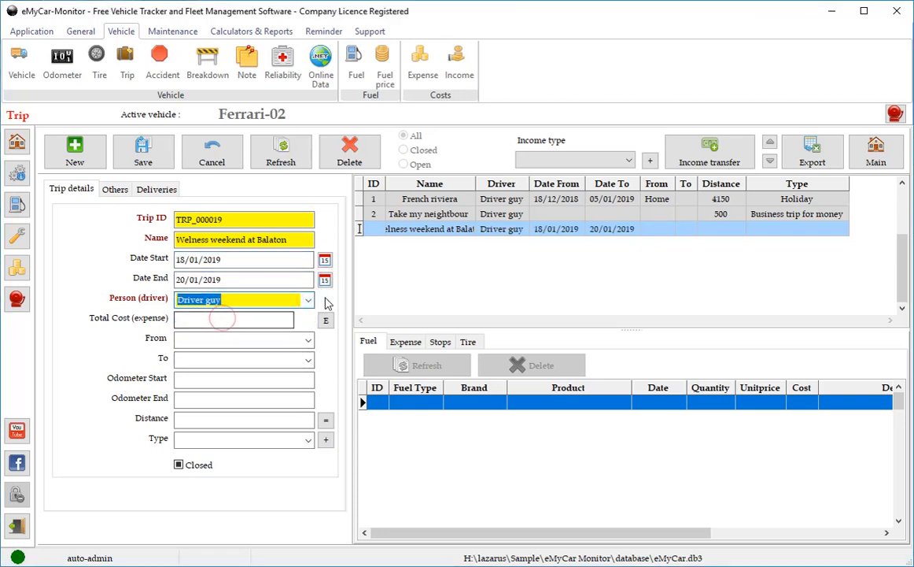
{"action": "left_click", "coordinate": [307, 339]}
{"action": "left_click", "coordinate": [299, 356]}
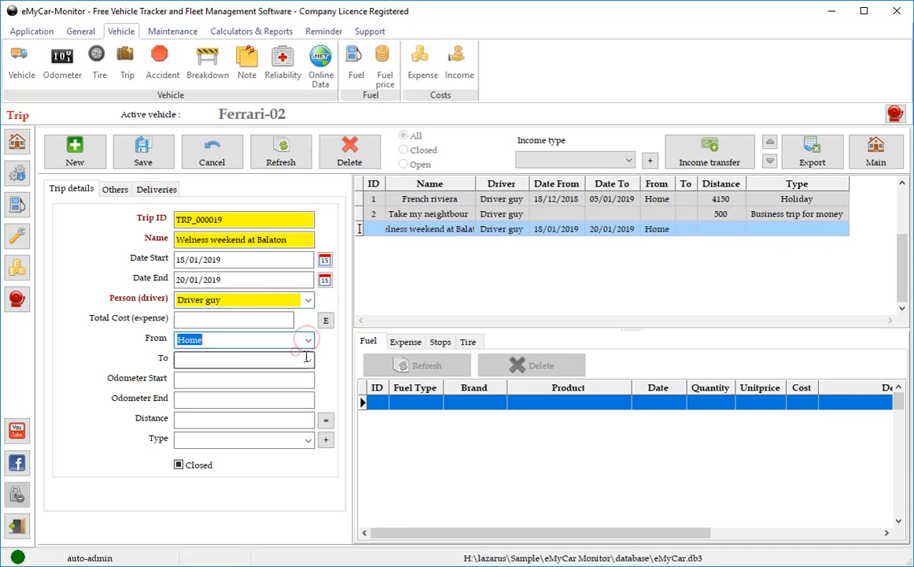
Set the trip's odometer start to 29000 and end to 29800, and calculate the distance
{"action": "left_click", "coordinate": [299, 376]}
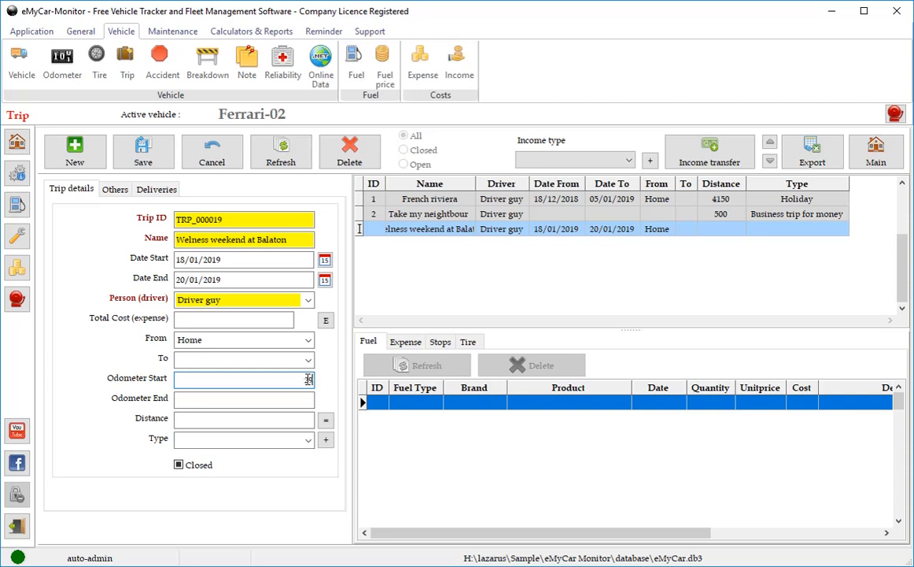
{"action": "left_click", "coordinate": [301, 398]}
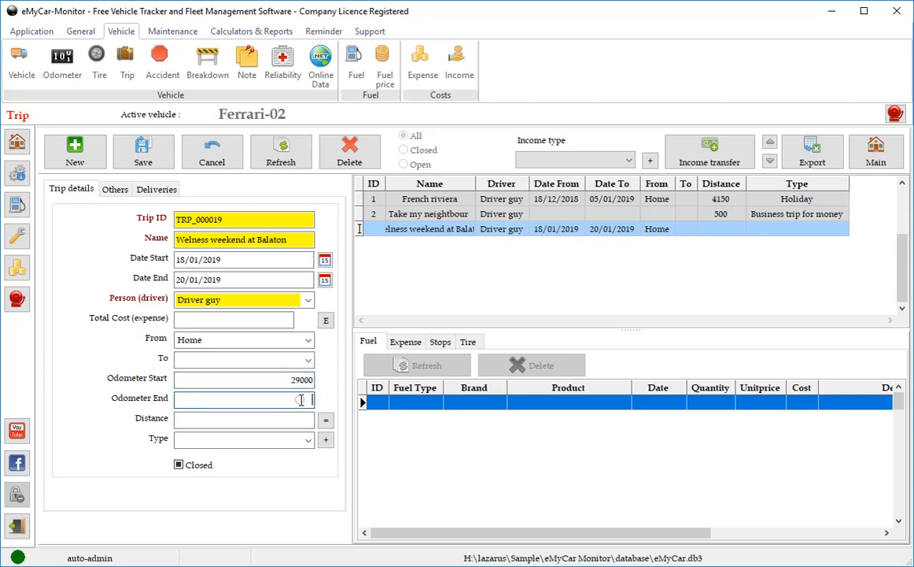
{"action": "type", "text": "29800"}
{"action": "left_click", "coordinate": [326, 420]}
Set the trip type to Holiday and save the trip
{"action": "left_click", "coordinate": [307, 440]}
{"action": "left_click", "coordinate": [273, 454]}
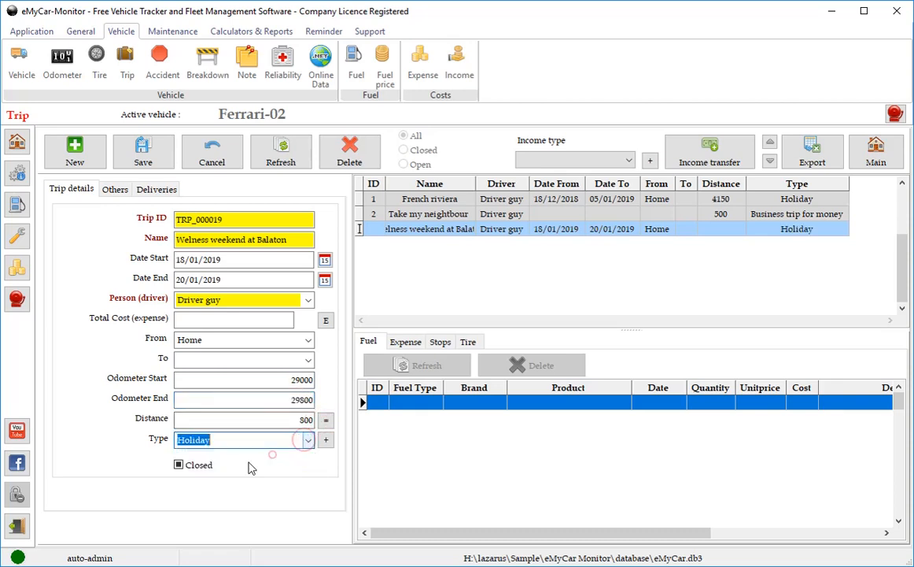
{"action": "left_click", "coordinate": [149, 156]}
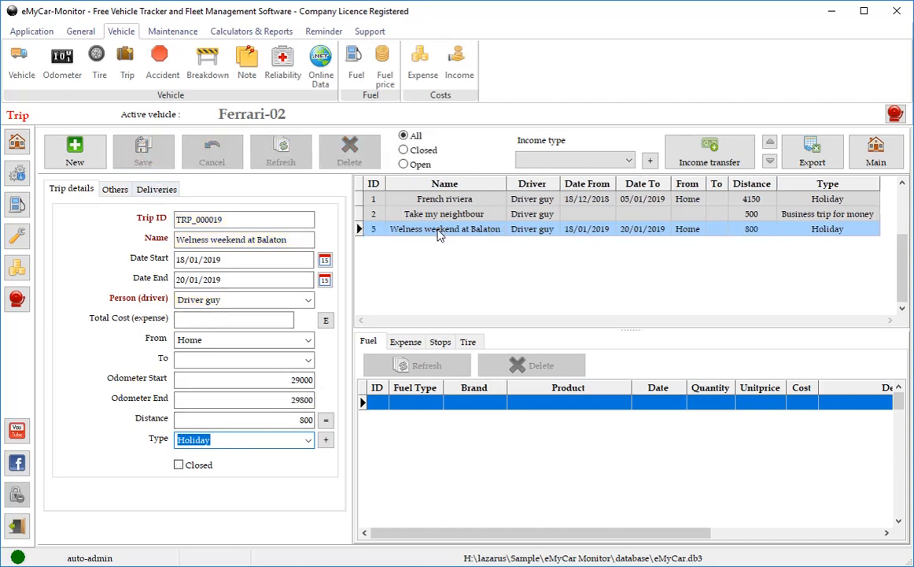
Mark the Balaton trip as including the return trip, check its delivery fields, and save the record
{"action": "left_click", "coordinate": [112, 189]}
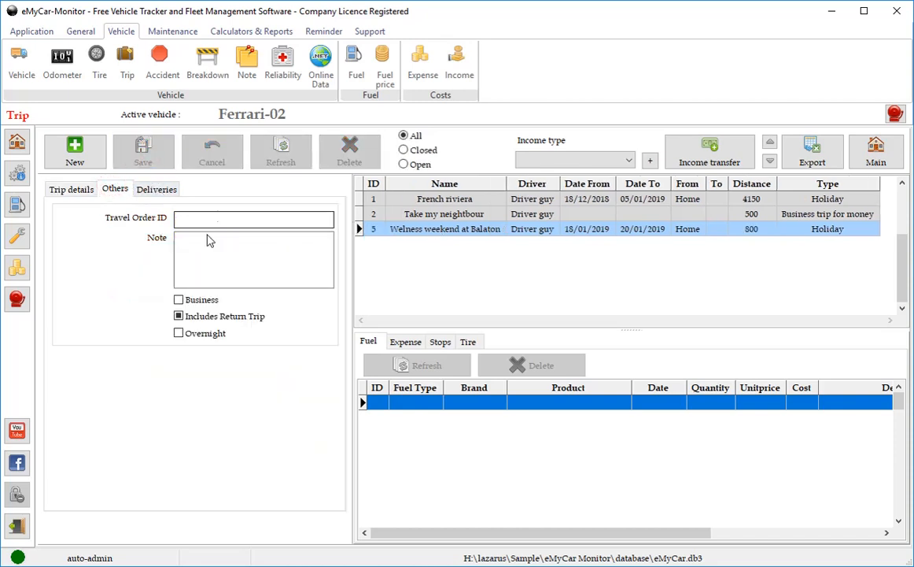
{"action": "left_click", "coordinate": [179, 316]}
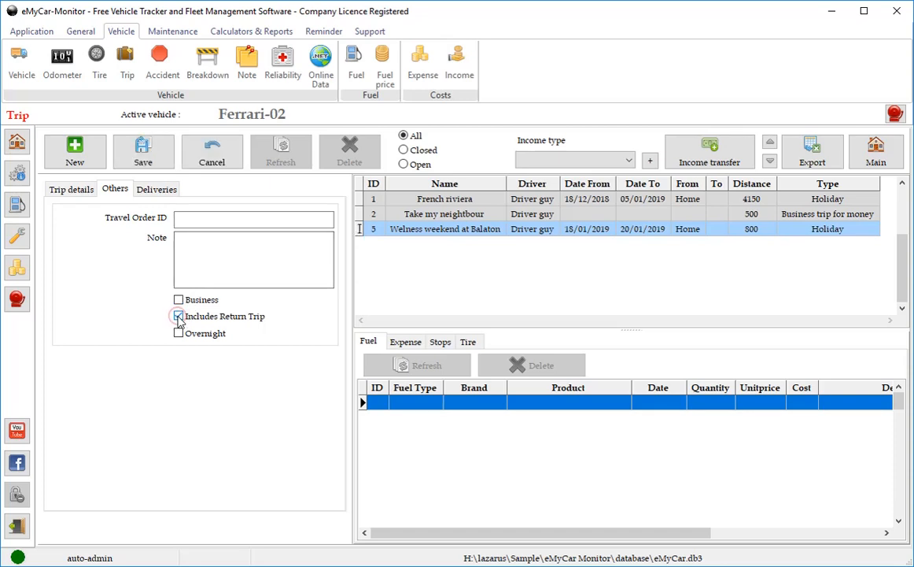
{"action": "left_click", "coordinate": [162, 191]}
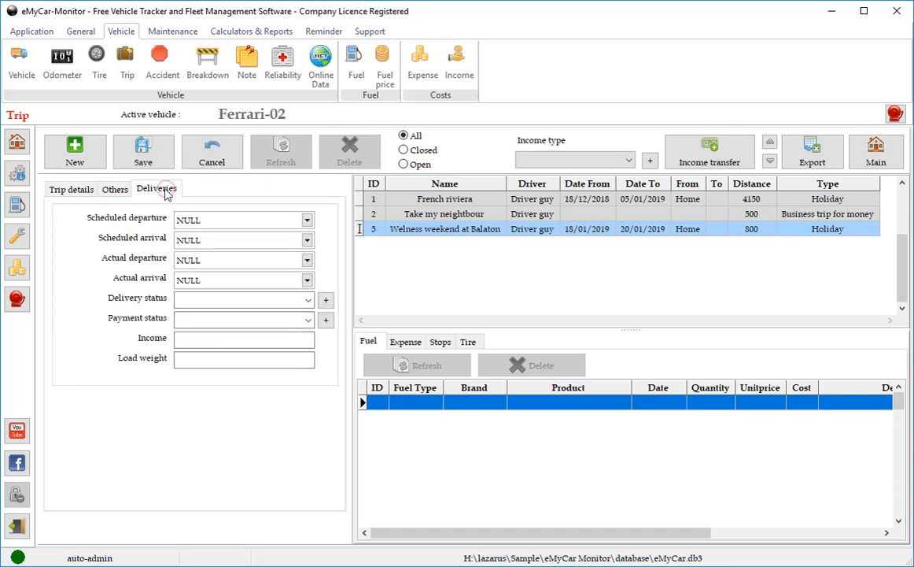
{"action": "left_click", "coordinate": [112, 190]}
{"action": "left_click", "coordinate": [71, 190]}
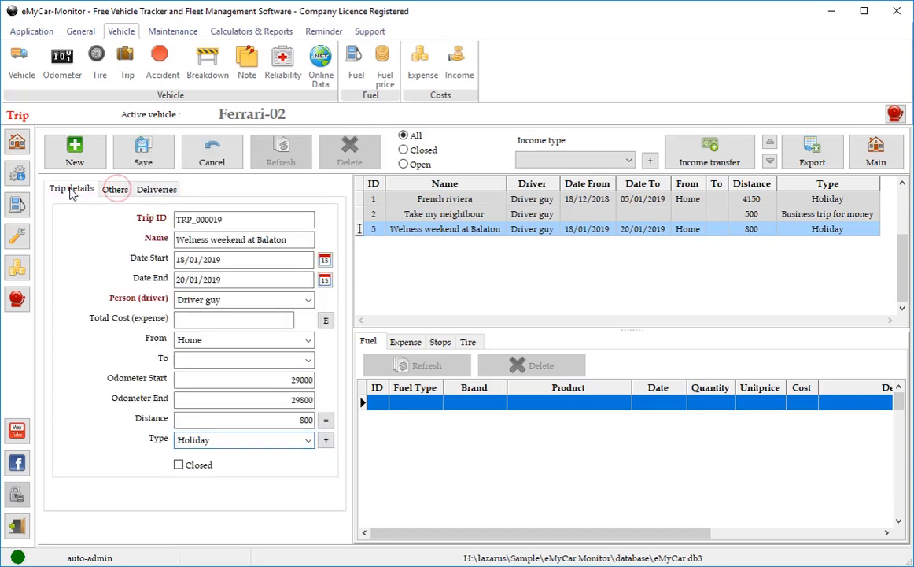
{"action": "left_click", "coordinate": [142, 157]}
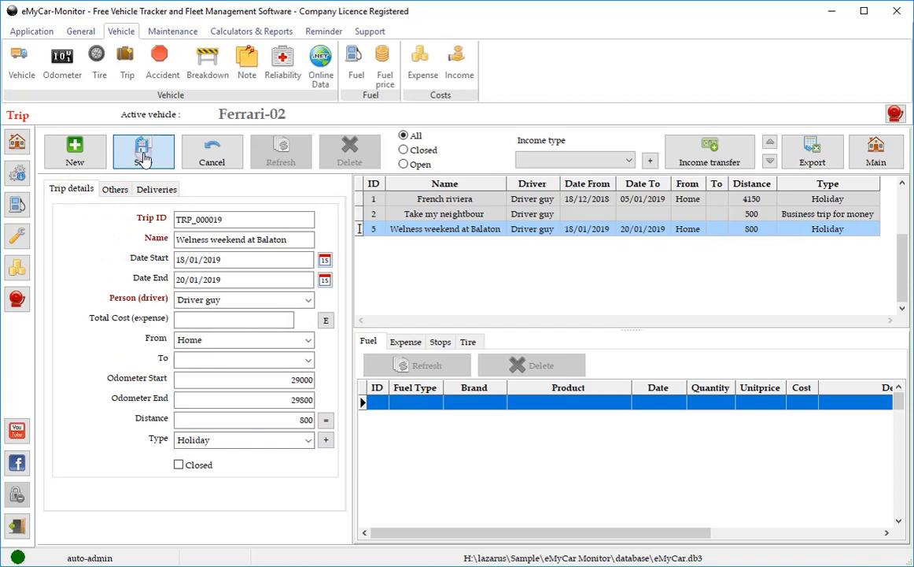
Create a fuel entry joined to the Balaton trip and assign Driver guy as its driver
{"action": "right_click", "coordinate": [400, 230]}
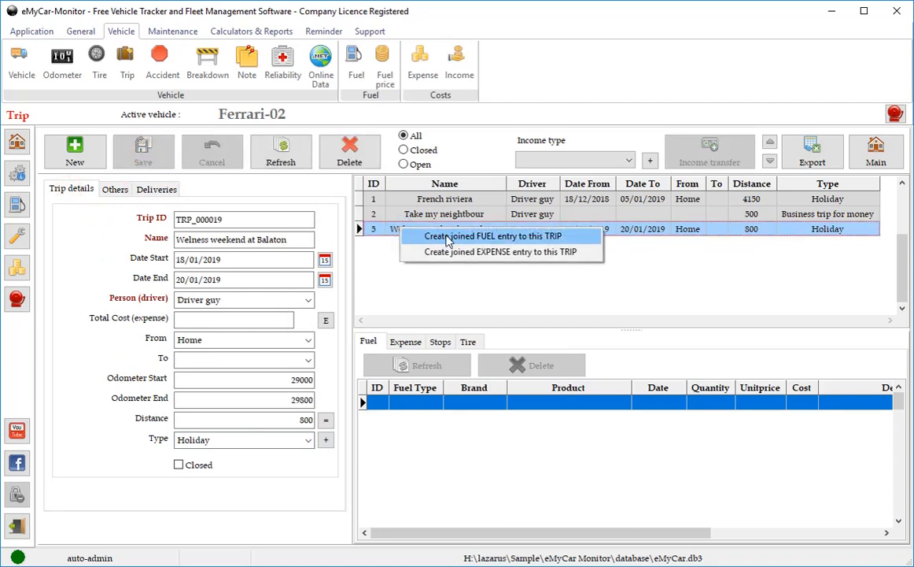
{"action": "left_click", "coordinate": [447, 236]}
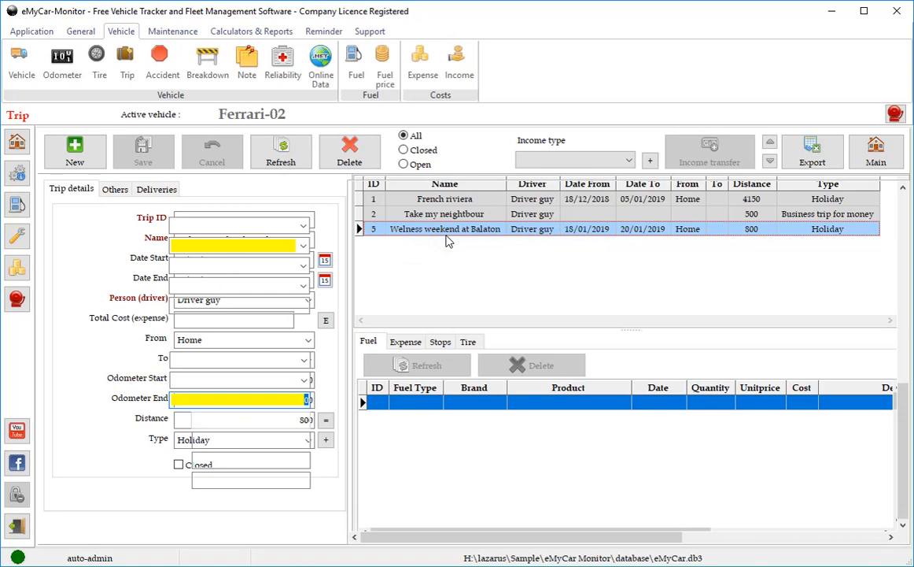
{"action": "left_click", "coordinate": [303, 225]}
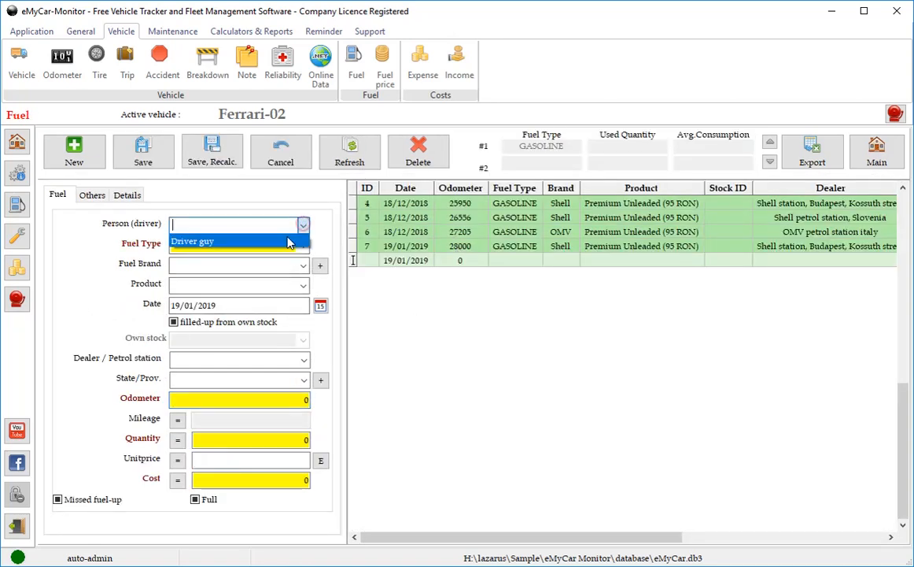
{"action": "left_click", "coordinate": [289, 242]}
Set the fuel entry to GASOLINE, brand Shell, product Premium Unleaded (95 RON)
{"action": "left_click", "coordinate": [303, 245]}
{"action": "left_click", "coordinate": [291, 258]}
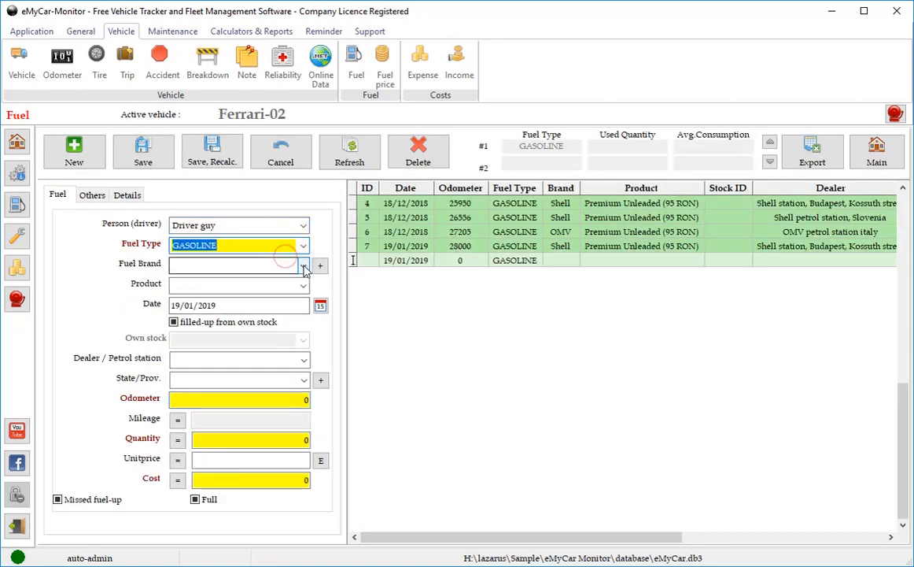
{"action": "left_click", "coordinate": [303, 266]}
{"action": "left_click", "coordinate": [304, 292]}
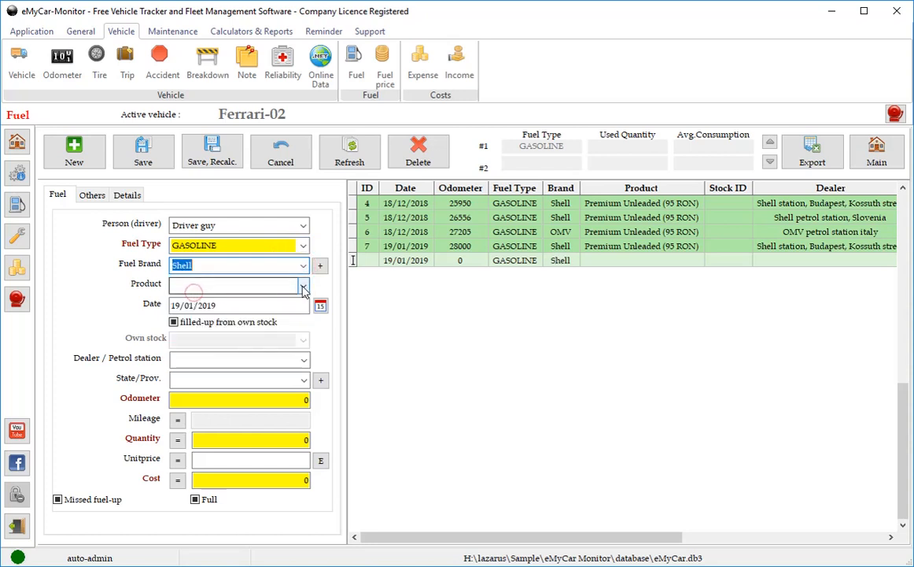
{"action": "left_click", "coordinate": [304, 286]}
{"action": "left_click", "coordinate": [193, 320]}
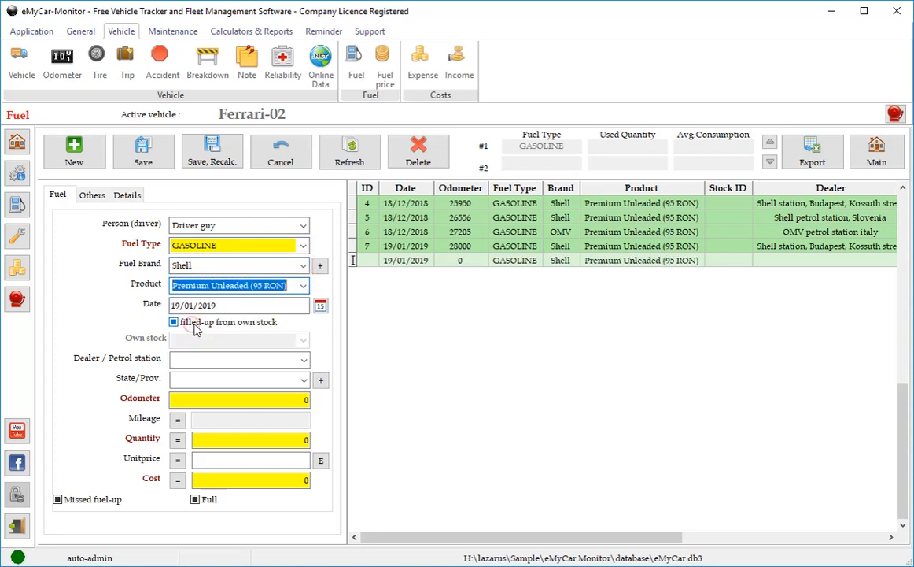
Choose the Shell station on Kossuth street, Budapest, as the dealer and set the fuel entry's odometer to 29000
{"action": "left_click", "coordinate": [304, 359]}
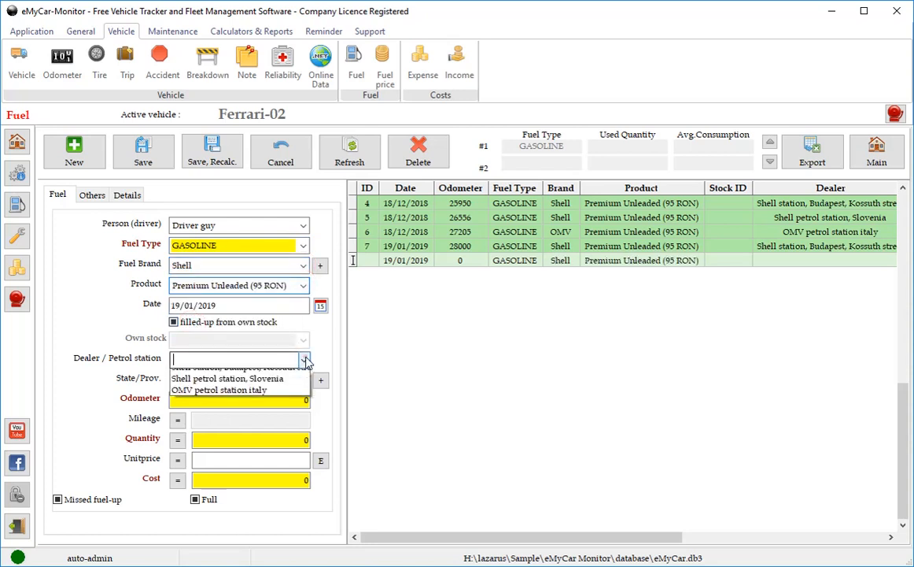
{"action": "left_click", "coordinate": [260, 376]}
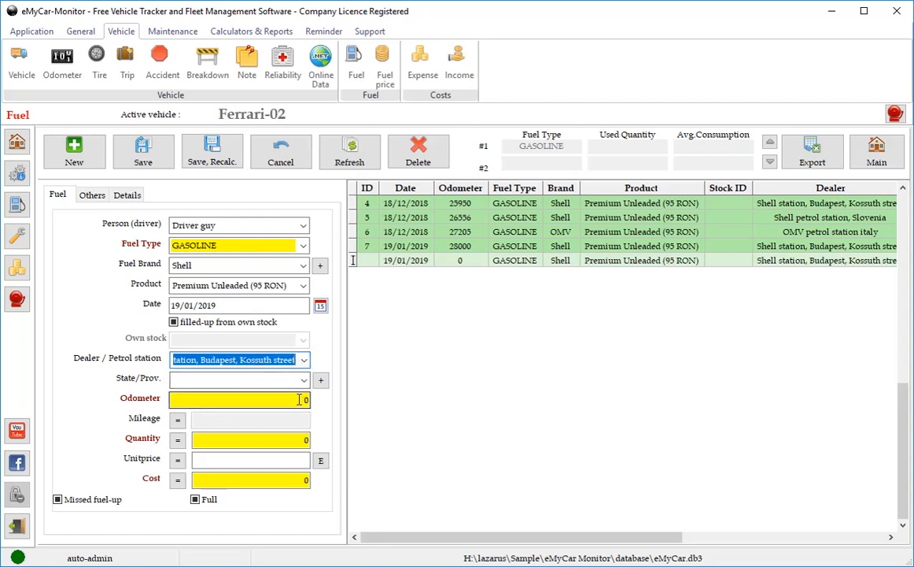
{"action": "left_click", "coordinate": [299, 399]}
{"action": "type", "text": "2"}
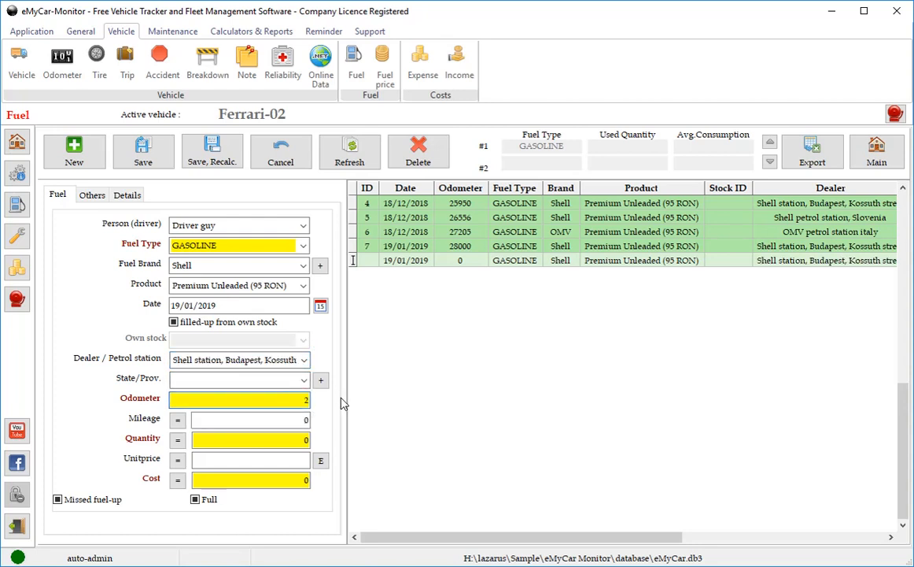
{"action": "type", "text": "9000"}
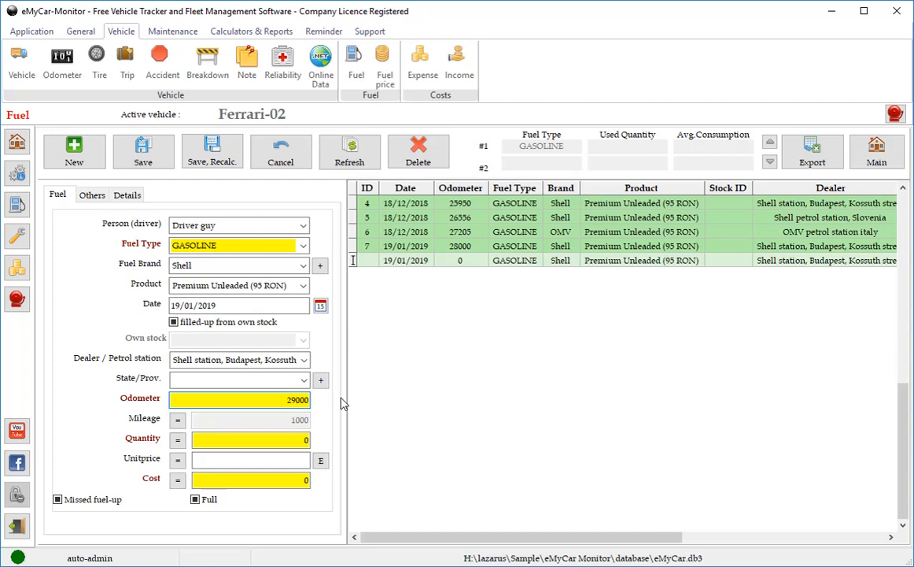
Enter a fuel quantity of 68 and a cost of 27000, calculate the unit price, and mark the fill-up as full
{"action": "left_click", "coordinate": [285, 438]}
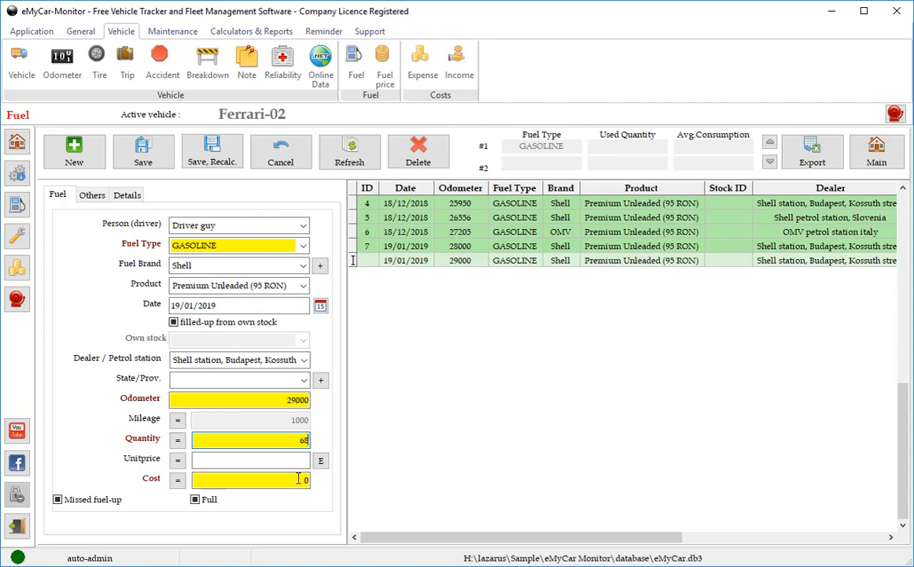
{"action": "left_click_drag", "start_coordinate": [298, 479], "coordinate": [330, 483]}
{"action": "type", "text": "27"}
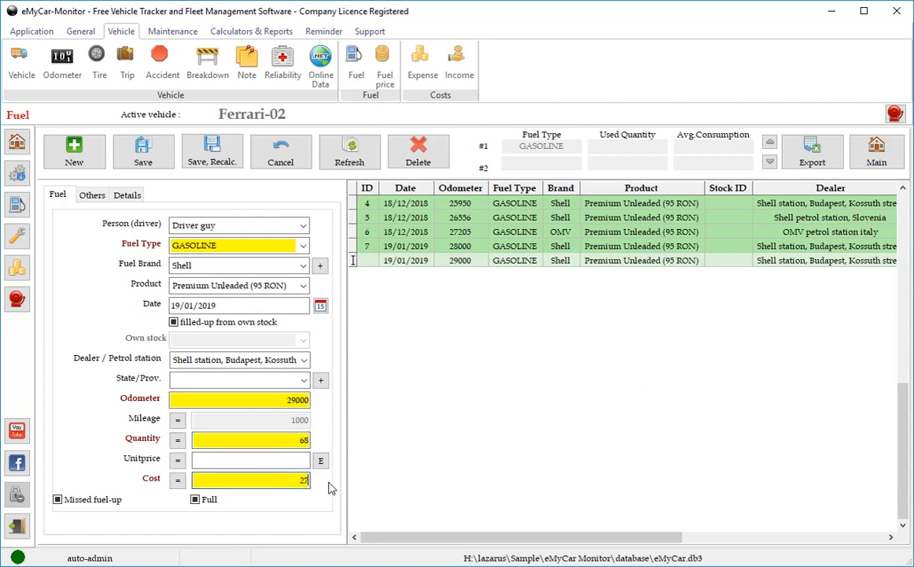
{"action": "type", "text": "000"}
{"action": "left_click", "coordinate": [178, 459]}
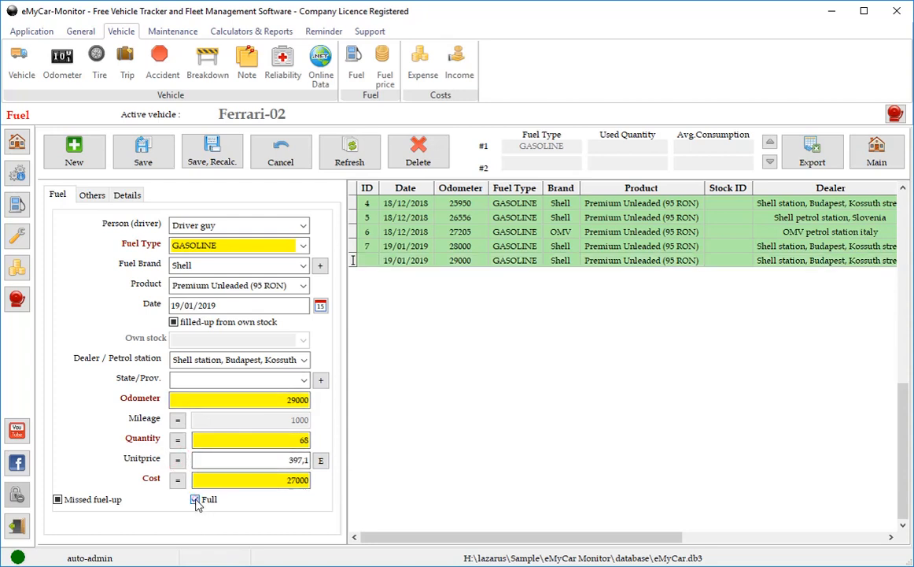
Check the fuel entry's trip link and enable winter time usage in its details
{"action": "left_click", "coordinate": [93, 197]}
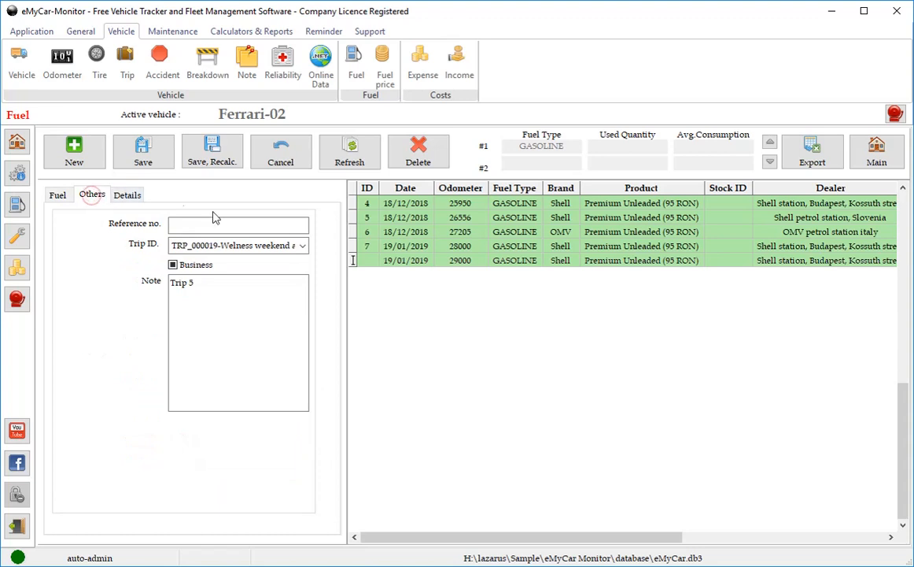
{"action": "left_click", "coordinate": [128, 196]}
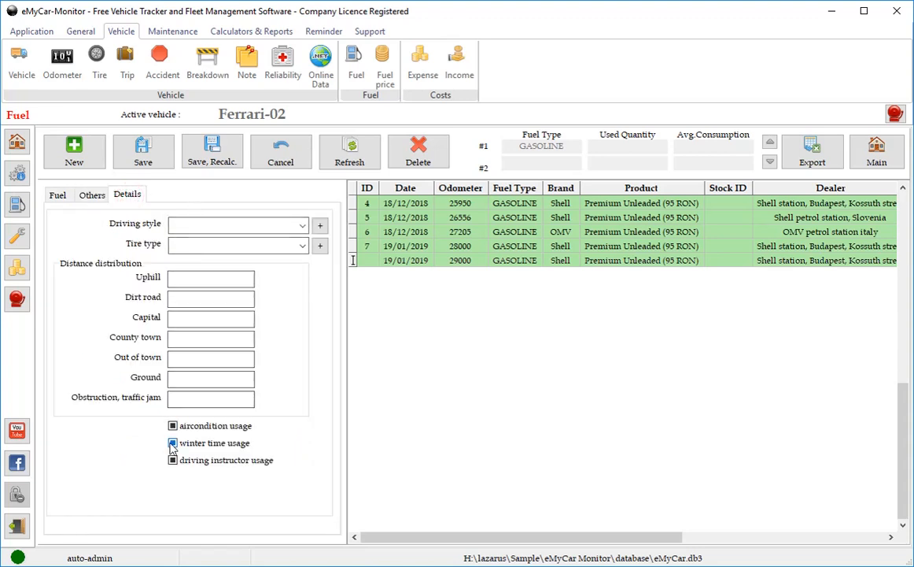
{"action": "left_click", "coordinate": [174, 442]}
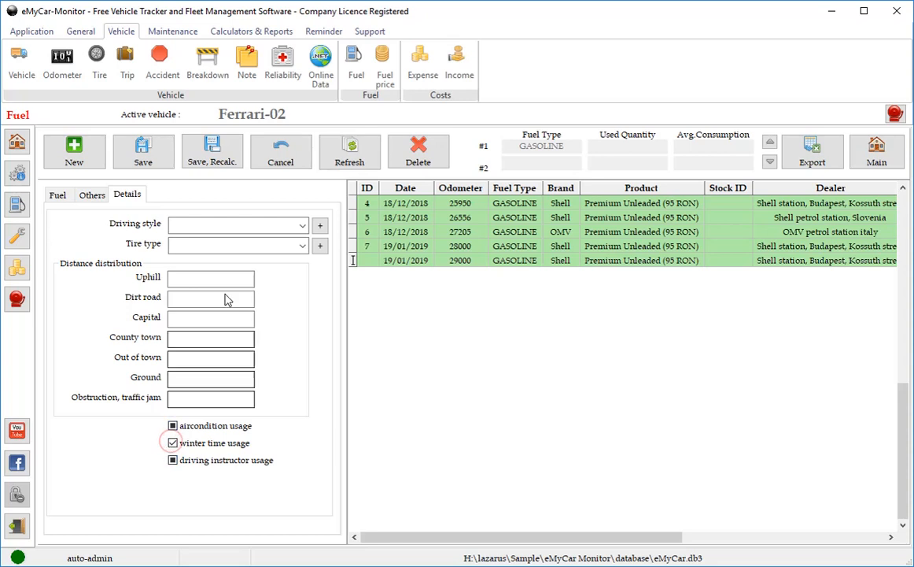
Add "Fast" as a new driving style and select it for the fuel entry
{"action": "left_click", "coordinate": [303, 227]}
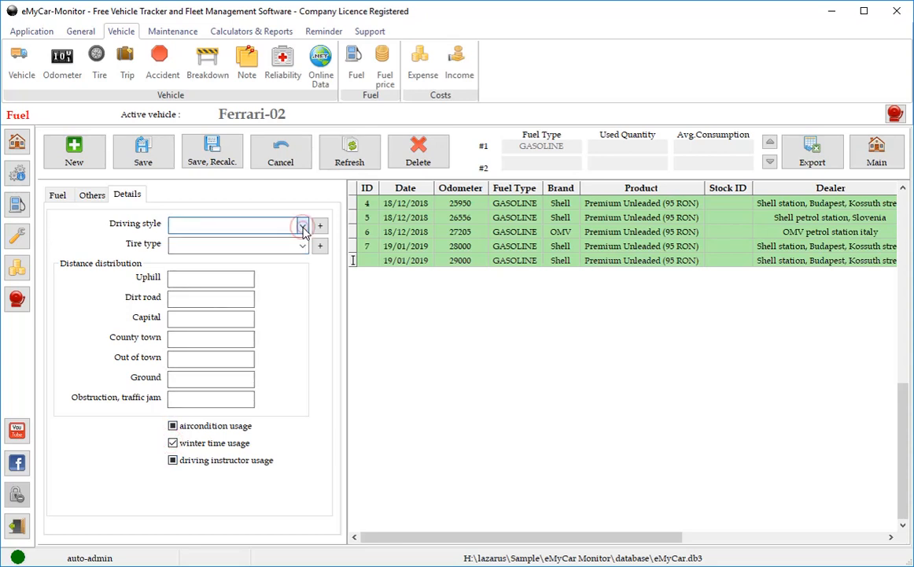
{"action": "left_click", "coordinate": [319, 227]}
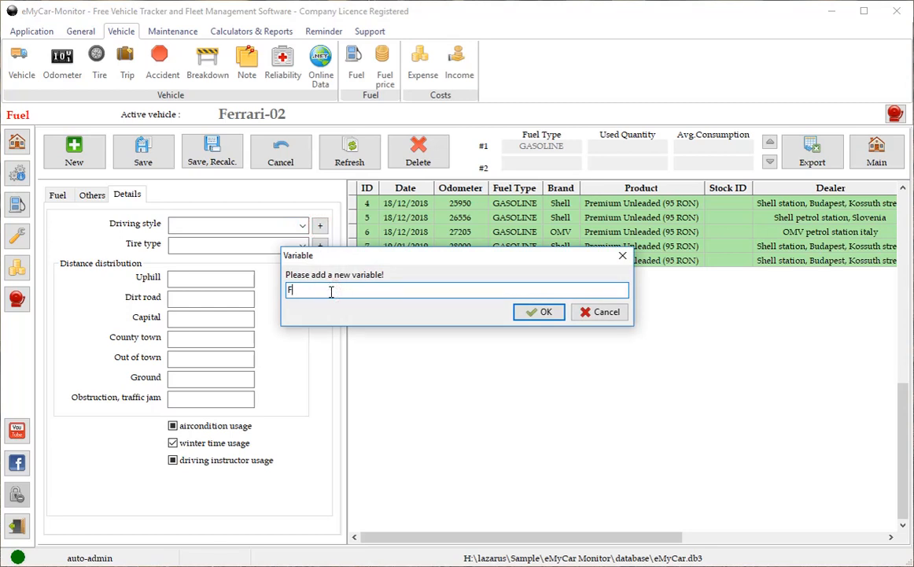
{"action": "left_click", "coordinate": [530, 313]}
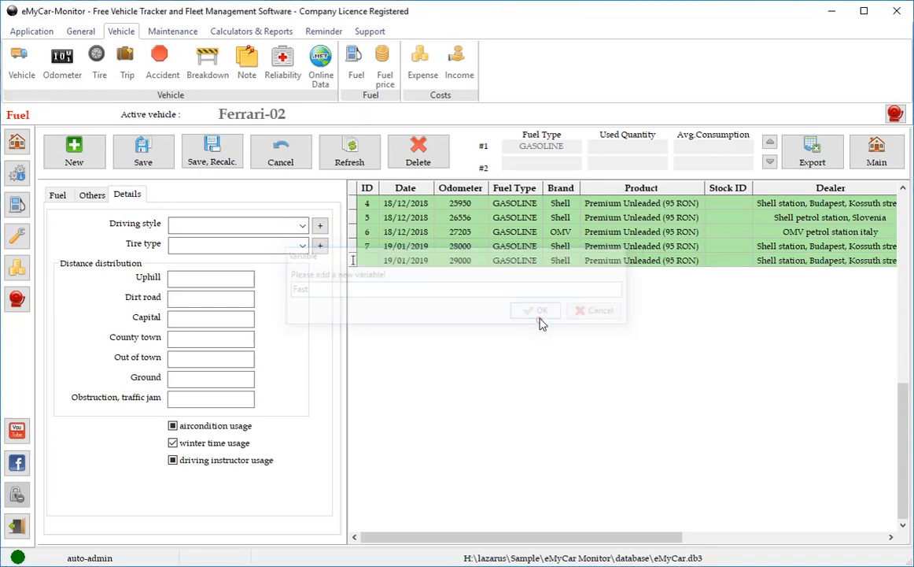
{"action": "left_click", "coordinate": [302, 226]}
{"action": "left_click", "coordinate": [220, 244]}
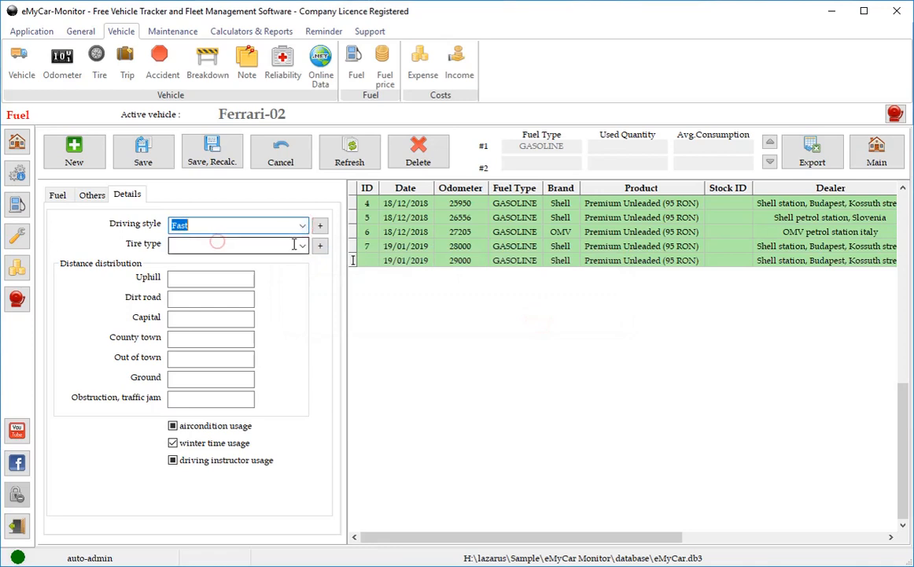
Set the fuel entry's tire type to Winter Sottozero 3 and save the entry with recalculation
{"action": "left_click", "coordinate": [302, 245]}
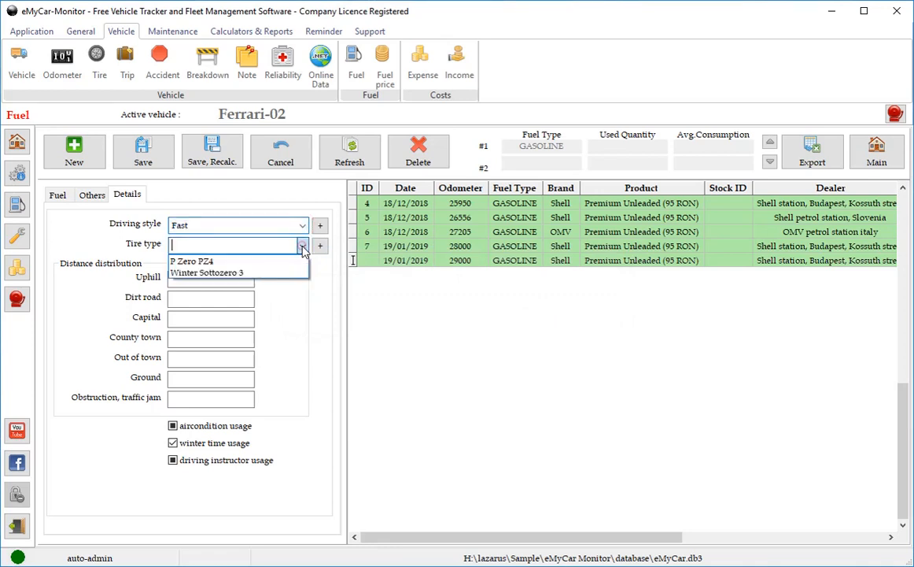
{"action": "left_click", "coordinate": [230, 274]}
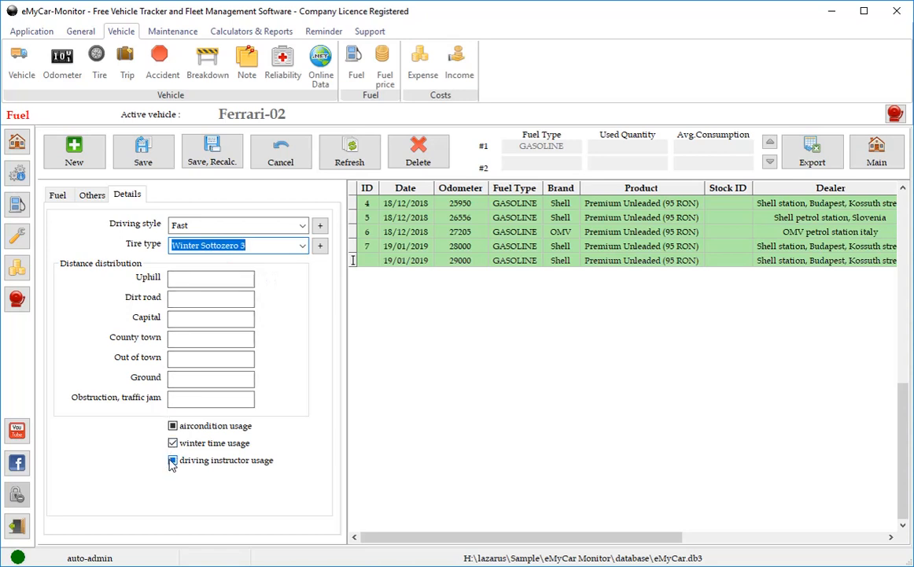
{"action": "left_click", "coordinate": [92, 195]}
{"action": "left_click", "coordinate": [57, 194]}
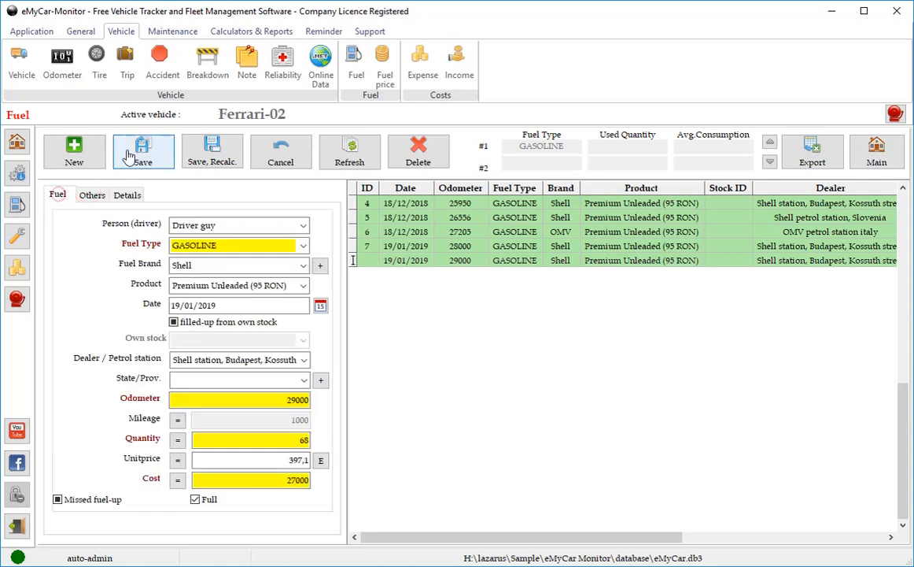
{"action": "left_click", "coordinate": [215, 157]}
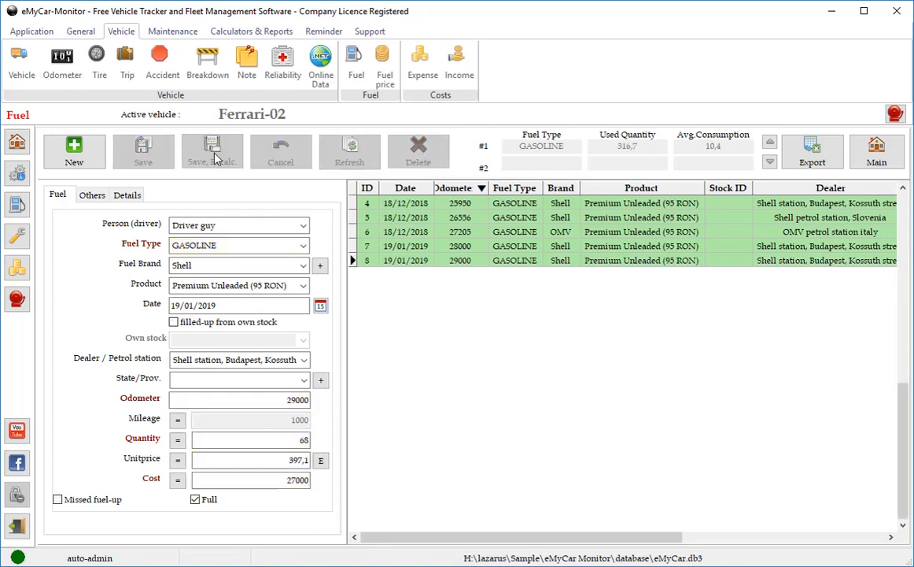
Create a joined expense entry for the "Welness weekend at Balaton" trip and name it "Highway ticket for 10 days"
{"action": "left_click", "coordinate": [126, 73]}
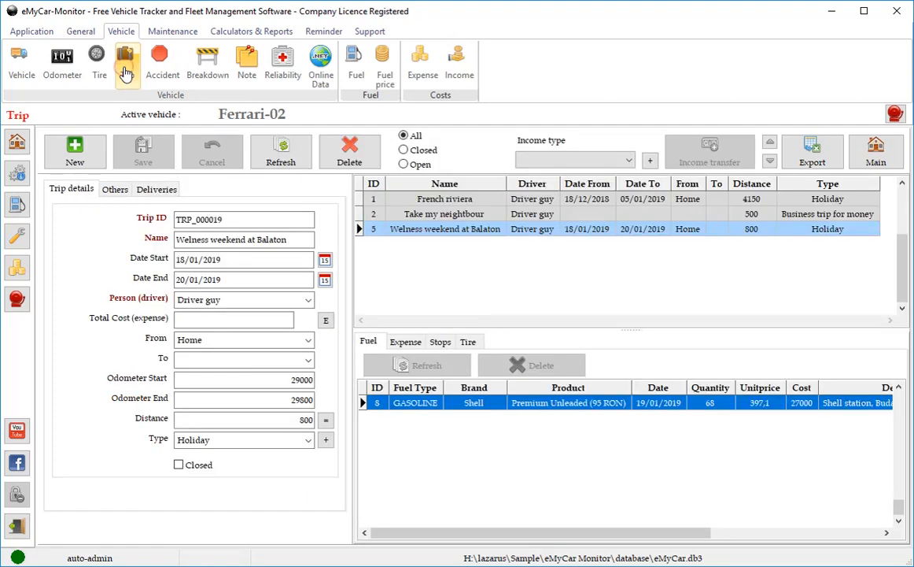
{"action": "left_click", "coordinate": [455, 406]}
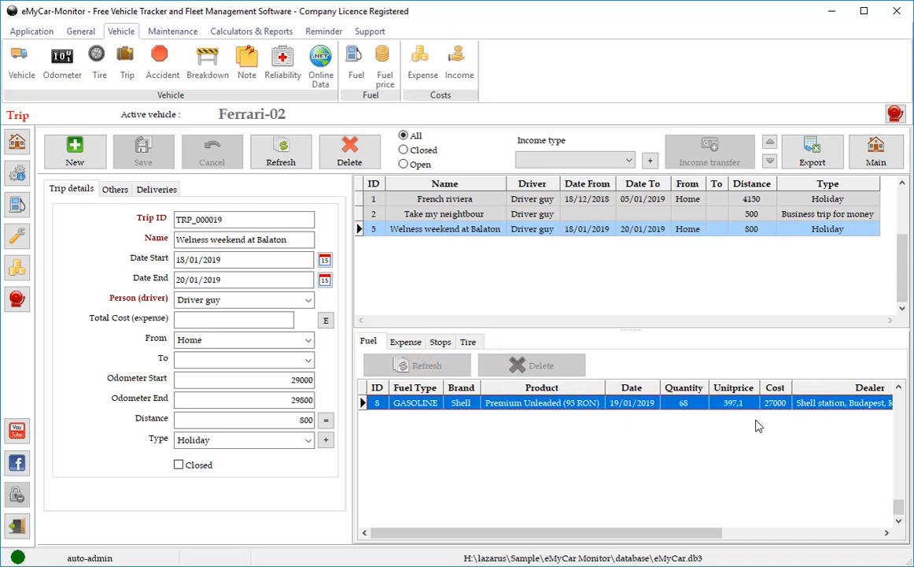
{"action": "left_click", "coordinate": [424, 231]}
{"action": "right_click", "coordinate": [424, 231]}
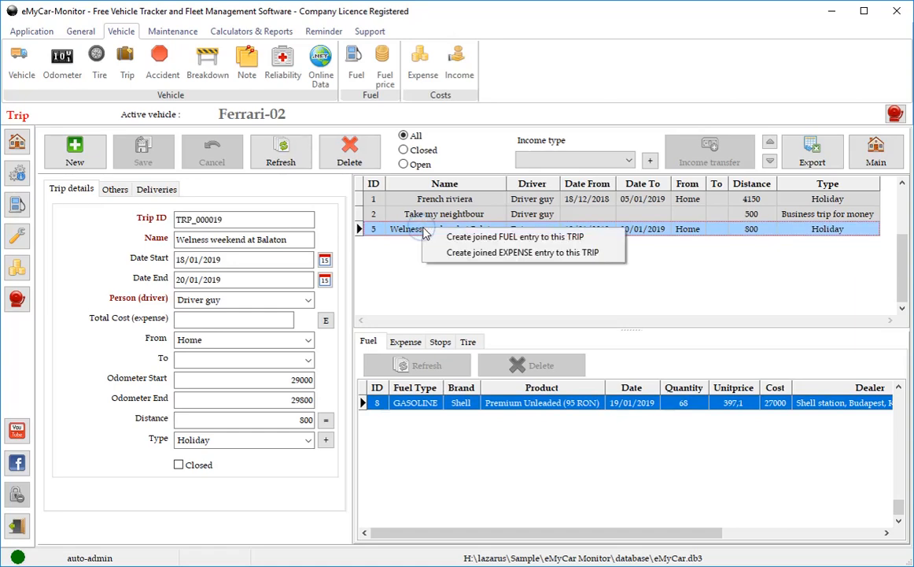
{"action": "left_click", "coordinate": [481, 253]}
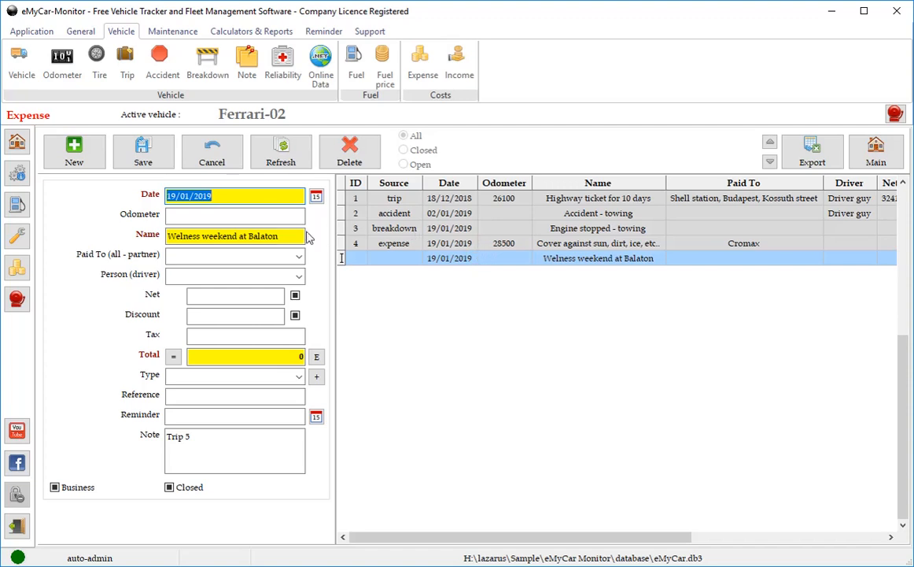
{"action": "left_click", "coordinate": [285, 238]}
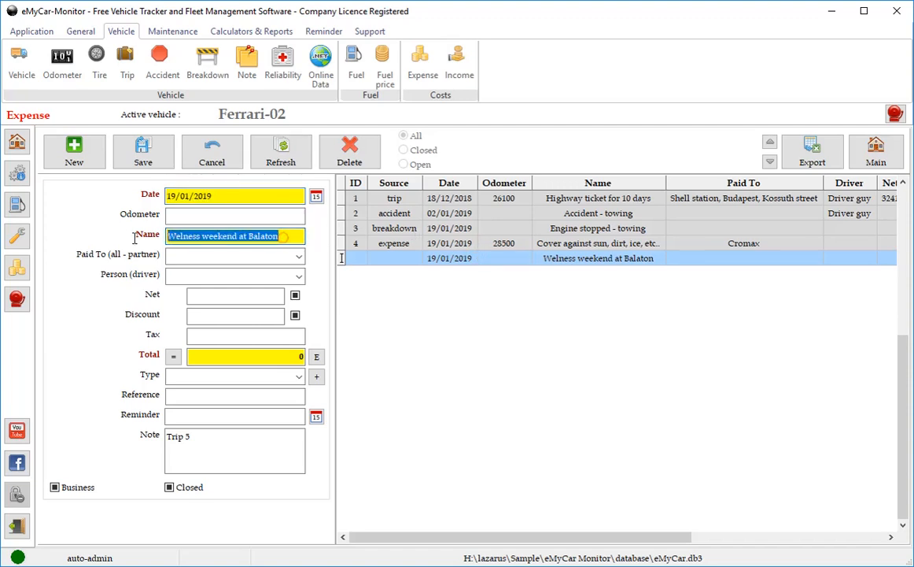
{"action": "type", "text": "Highway ticket for 10 days"}
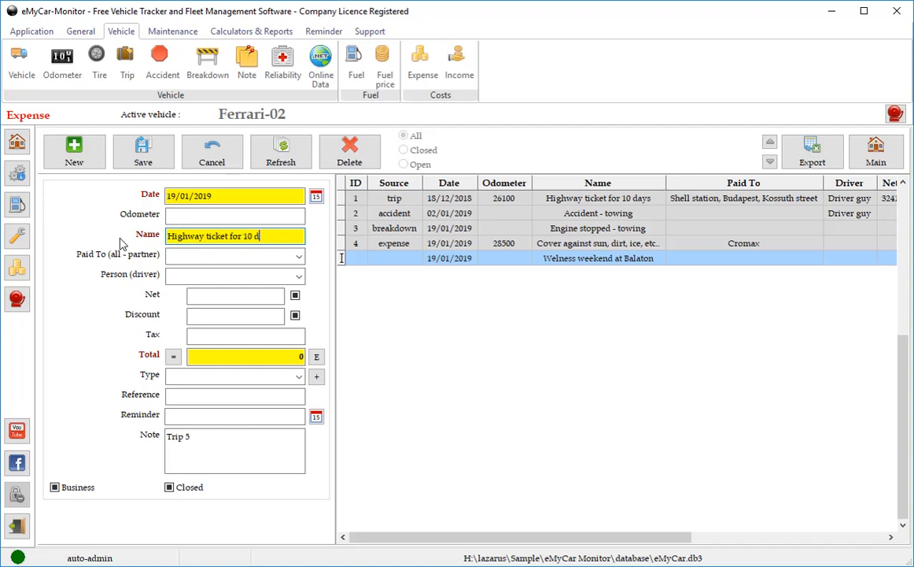
Set the expense total to 3500 and choose the Shell station on Kossuth street, Budapest, as the paid partner
{"action": "left_click", "coordinate": [279, 357]}
{"action": "type", "text": "3500"}
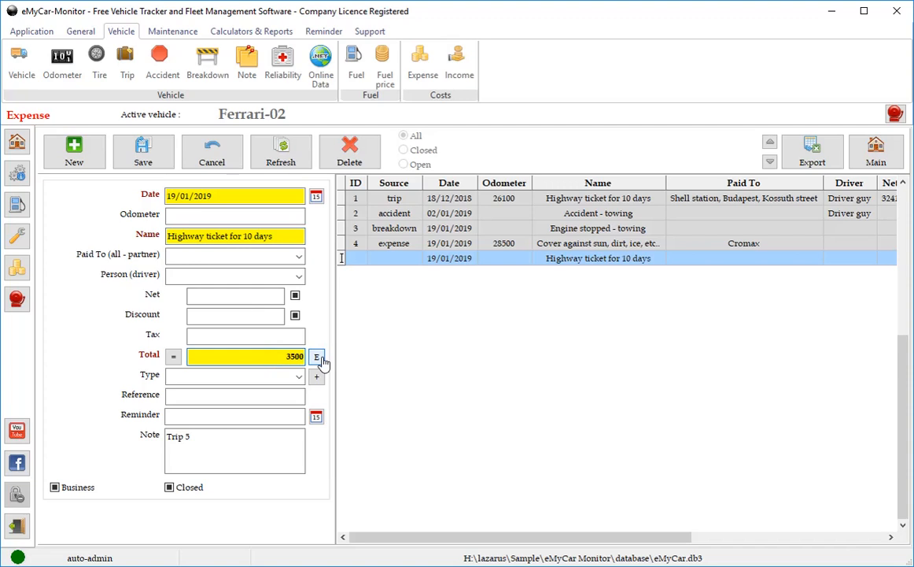
{"action": "left_click", "coordinate": [299, 256]}
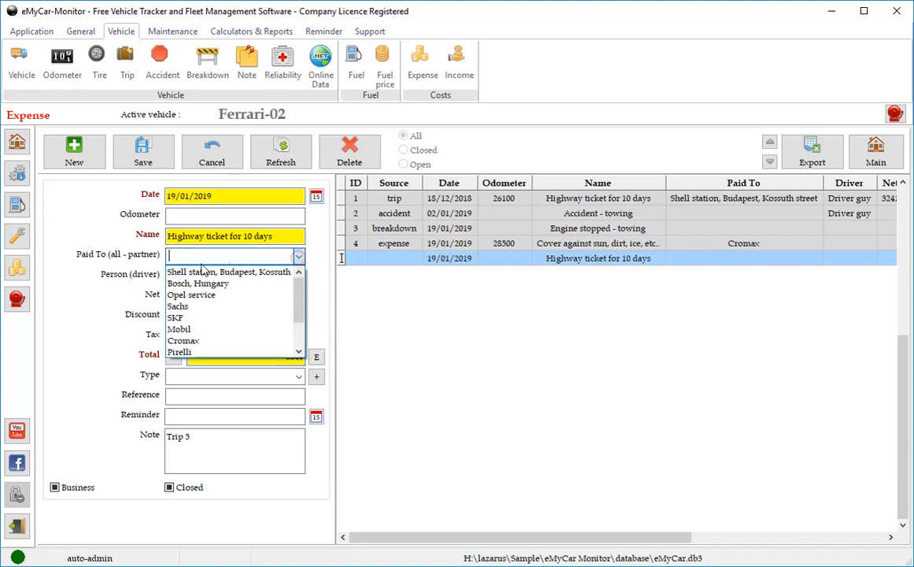
{"action": "left_click", "coordinate": [200, 267]}
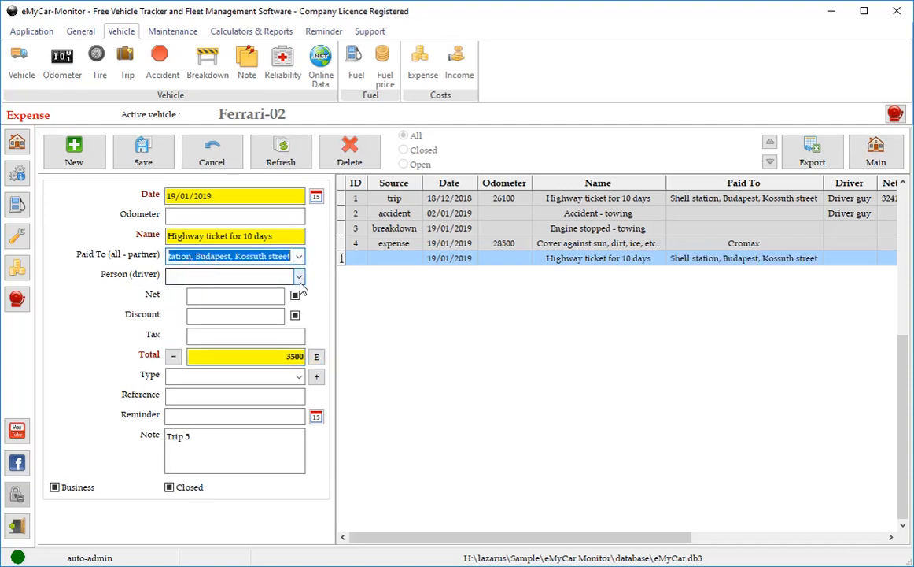
Classify the expense as Motorway Ticket, mark it closed and save it
{"action": "left_click", "coordinate": [299, 376]}
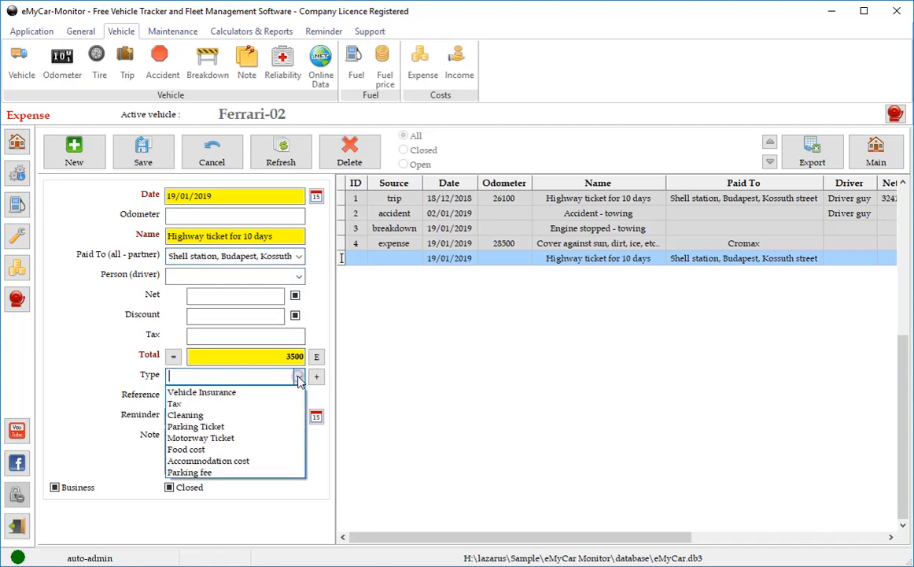
{"action": "left_click", "coordinate": [234, 444]}
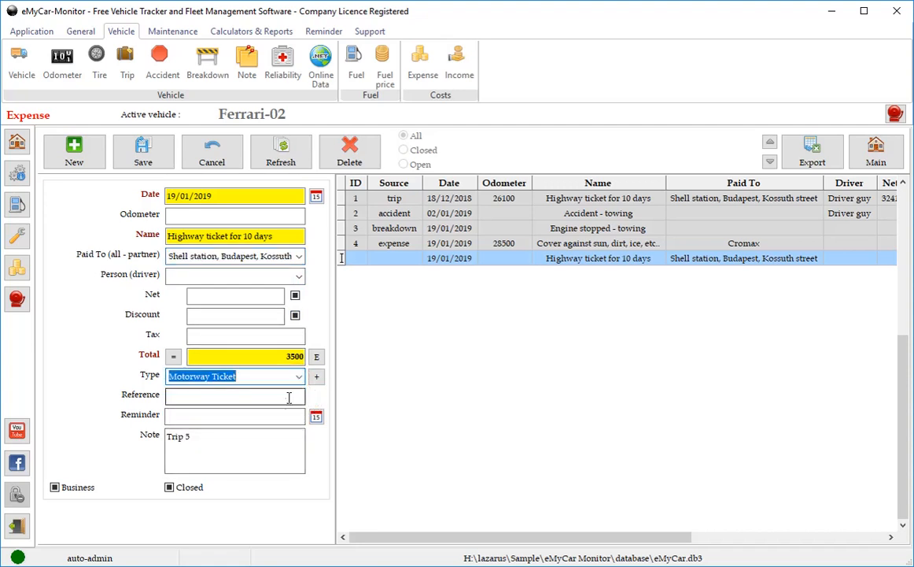
{"action": "left_click", "coordinate": [169, 488]}
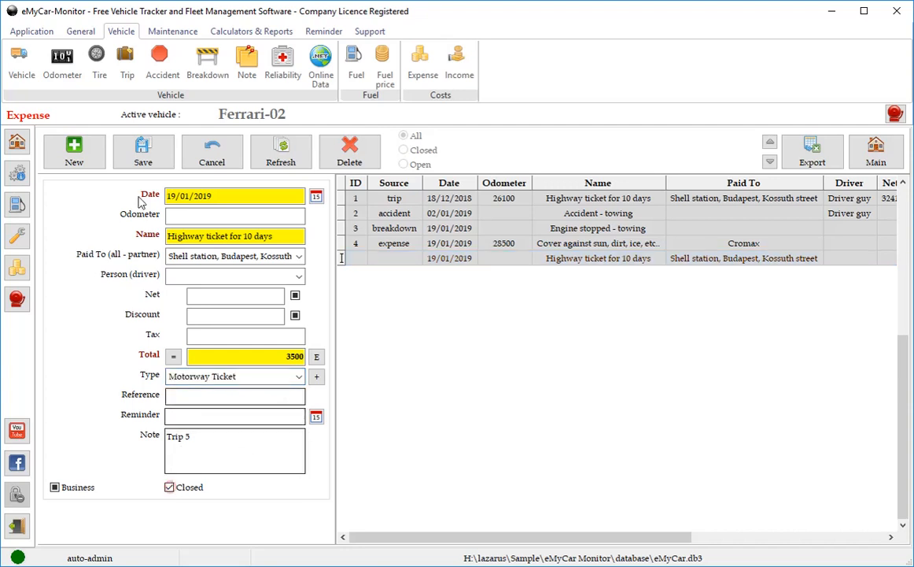
{"action": "left_click", "coordinate": [142, 154]}
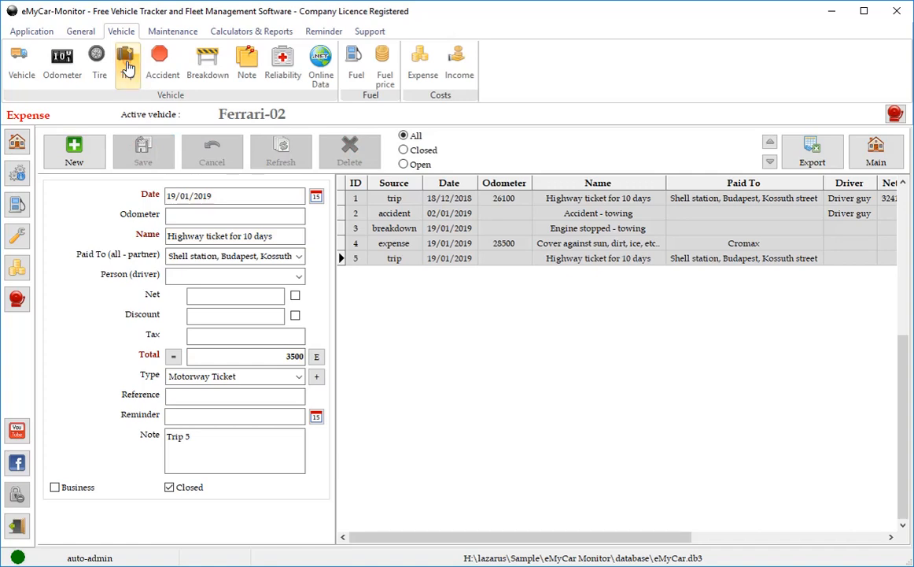
Check the expense records joined to the "Welness weekend at Balaton" trip
{"action": "left_click", "coordinate": [127, 69]}
{"action": "left_click", "coordinate": [421, 230]}
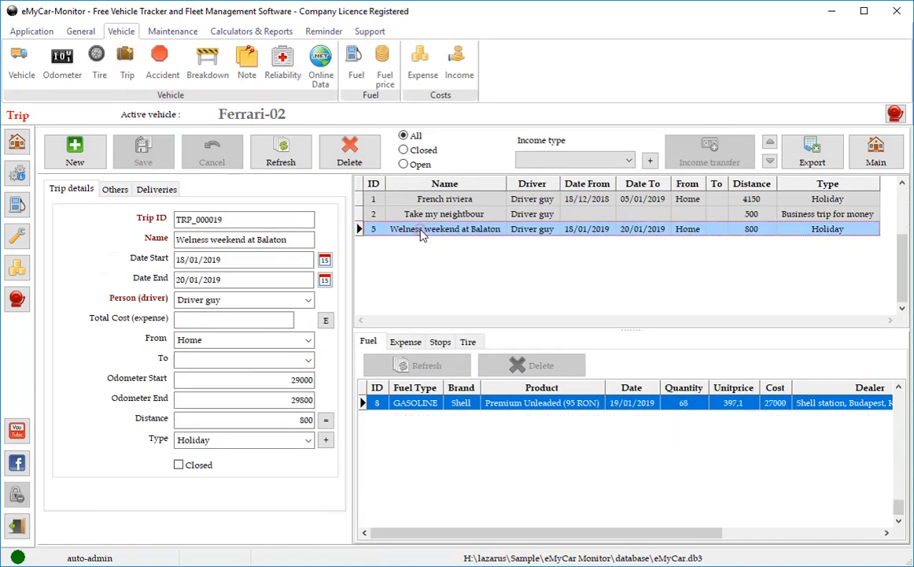
{"action": "left_click", "coordinate": [405, 342]}
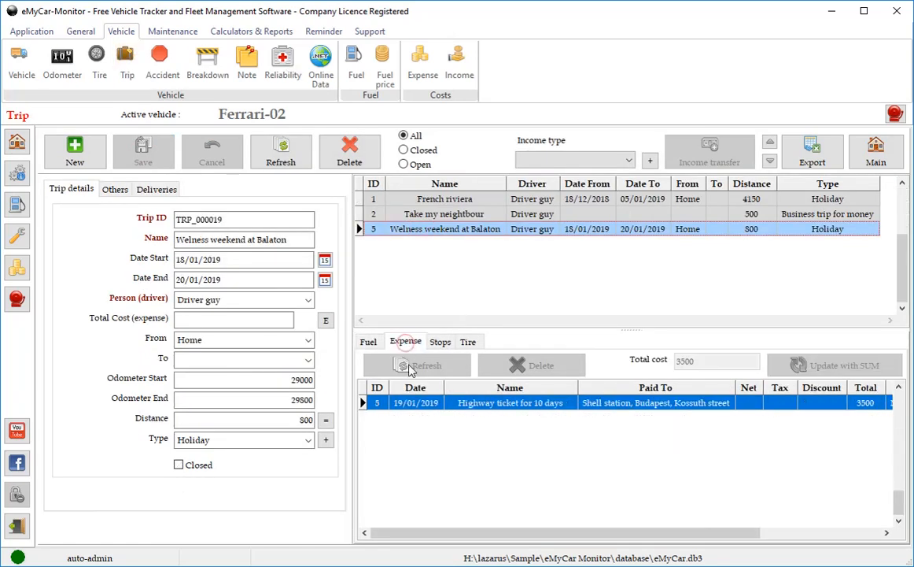
{"action": "left_click", "coordinate": [421, 367]}
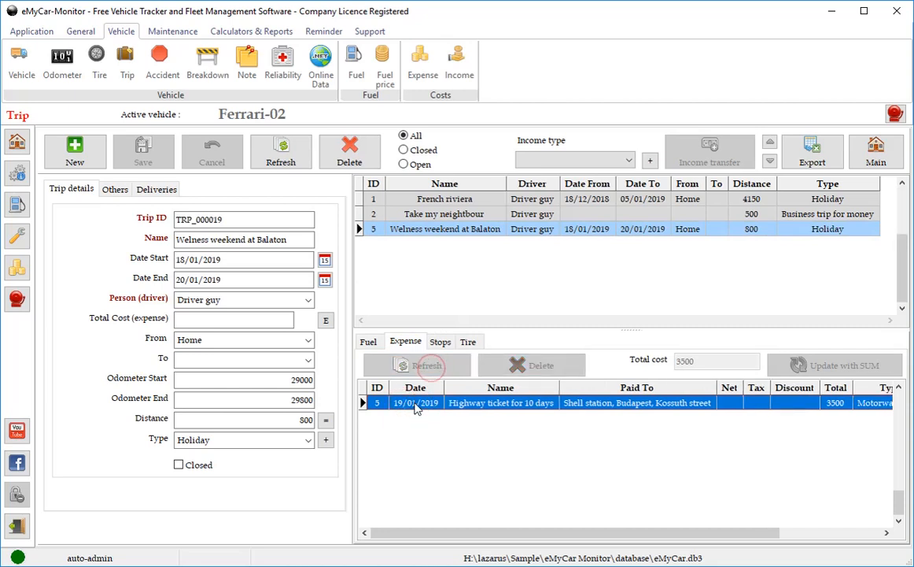
{"action": "left_click", "coordinate": [509, 406]}
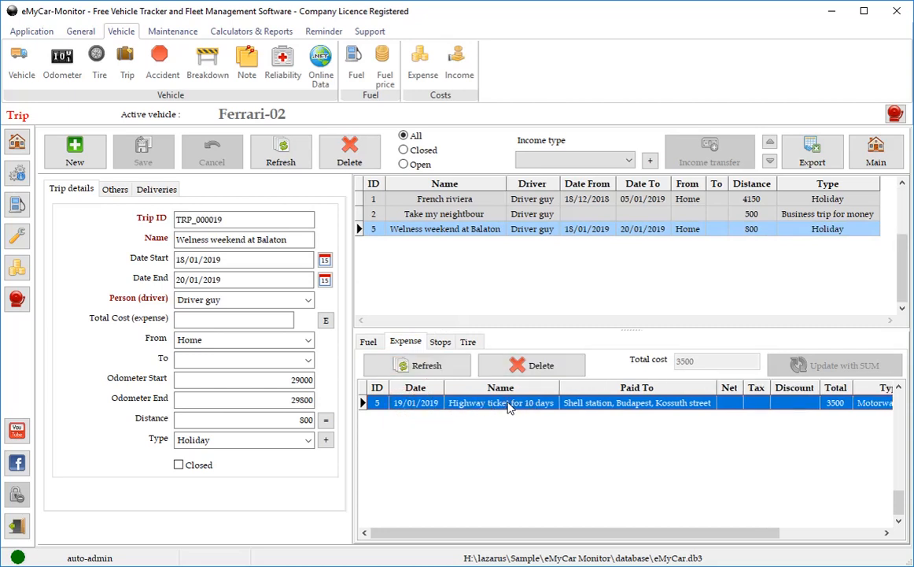
Start a new stop for the Balaton trip with stop ID 1 and location "Buy something"
{"action": "left_click", "coordinate": [442, 343]}
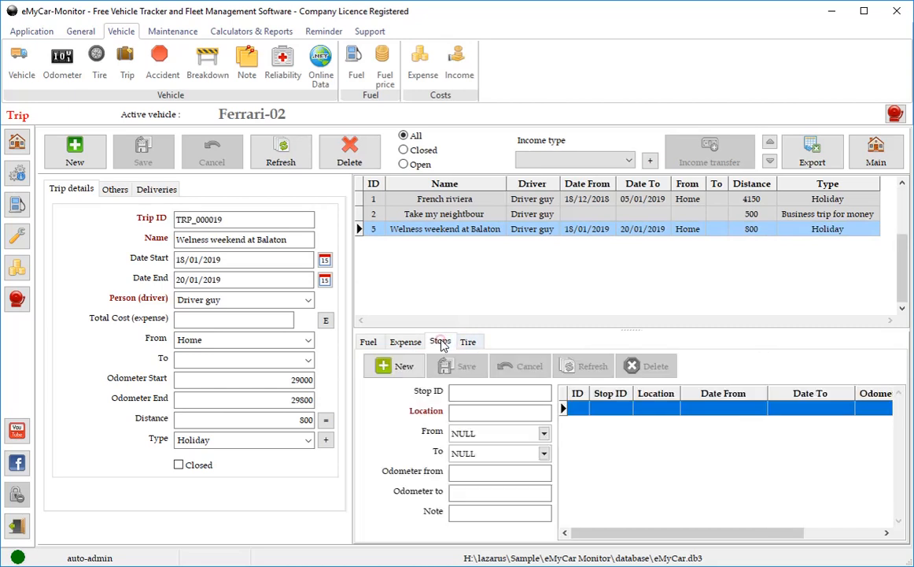
{"action": "left_click", "coordinate": [586, 408]}
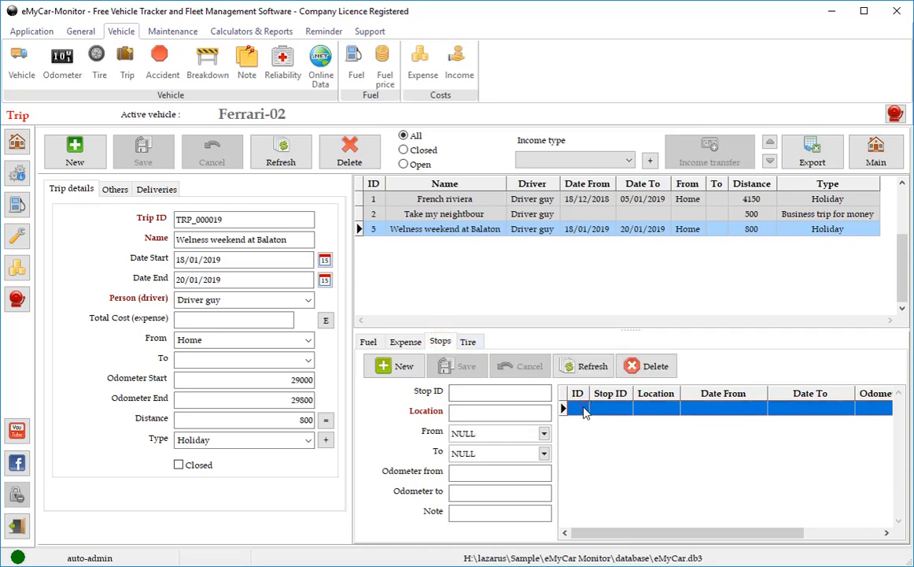
{"action": "left_click", "coordinate": [404, 369]}
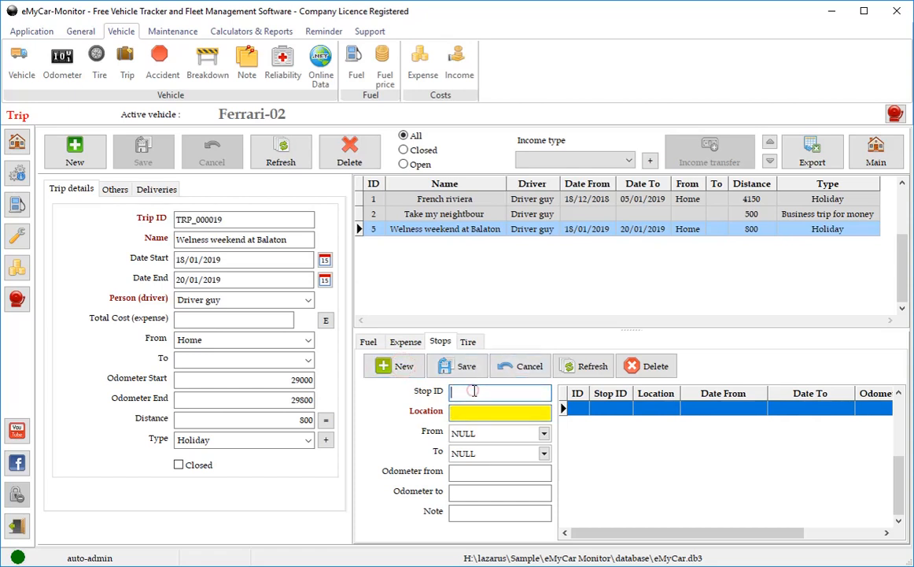
{"action": "left_click", "coordinate": [475, 391]}
{"action": "left_click", "coordinate": [481, 415]}
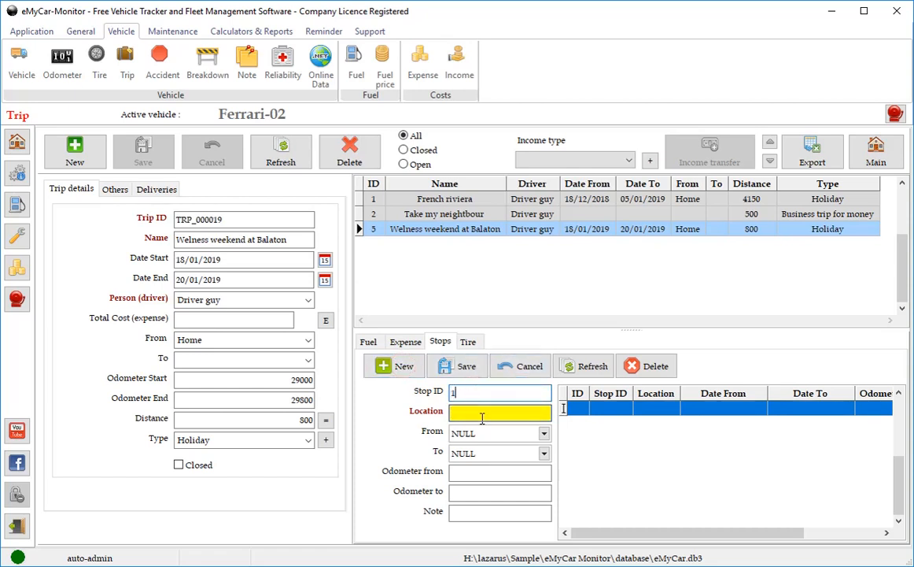
{"action": "type", "text": "T"}
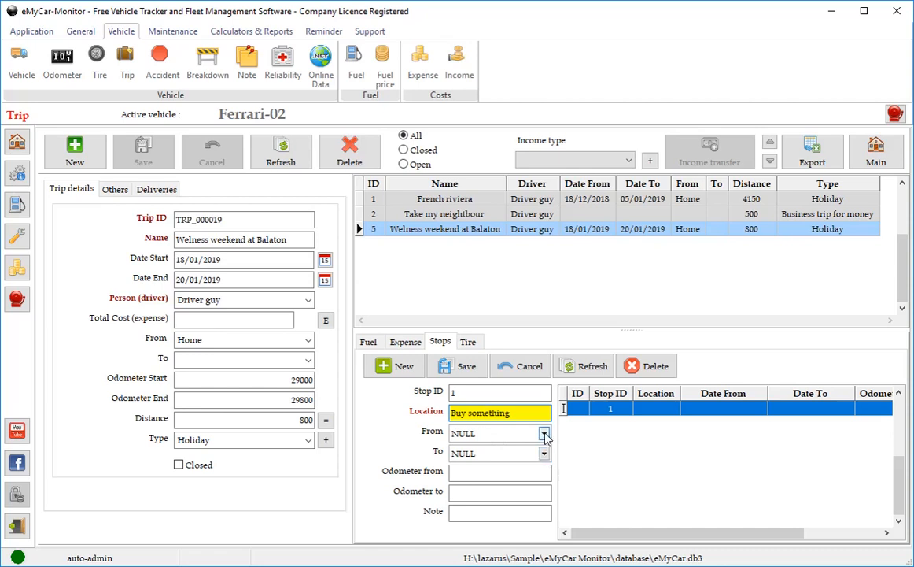
Set the stop to run from 10:00 to 10:30 on 18 January 2019
{"action": "left_click", "coordinate": [544, 433]}
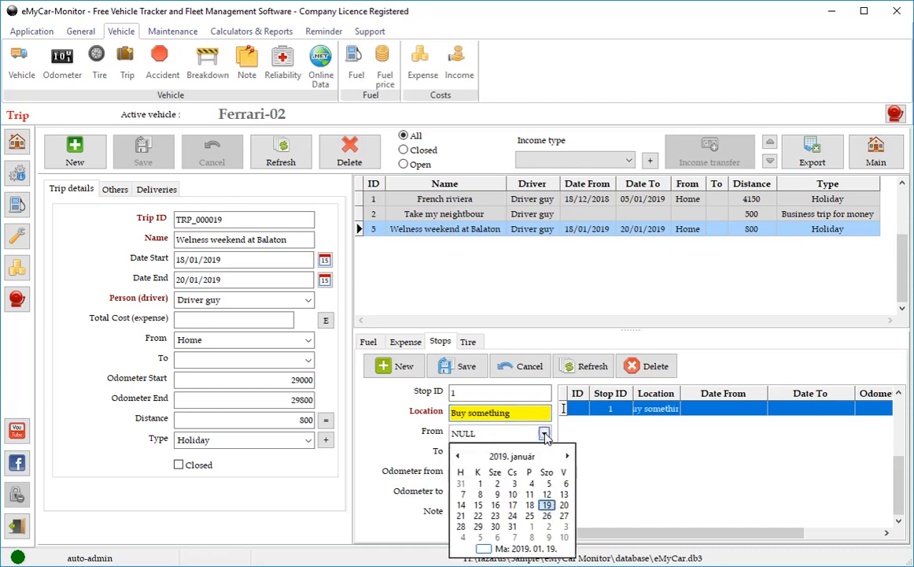
{"action": "left_click", "coordinate": [532, 505]}
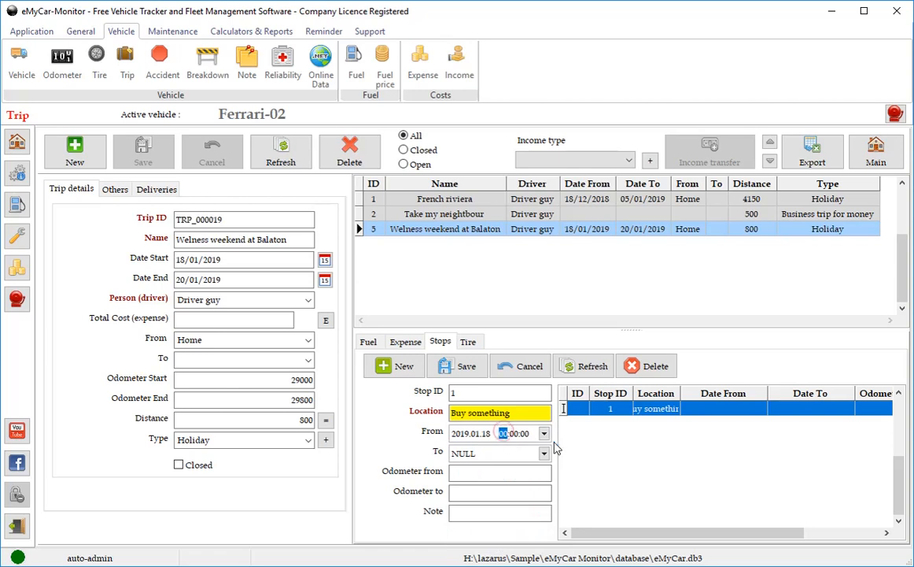
{"action": "type", "text": "1"}
{"action": "left_click", "coordinate": [543, 453]}
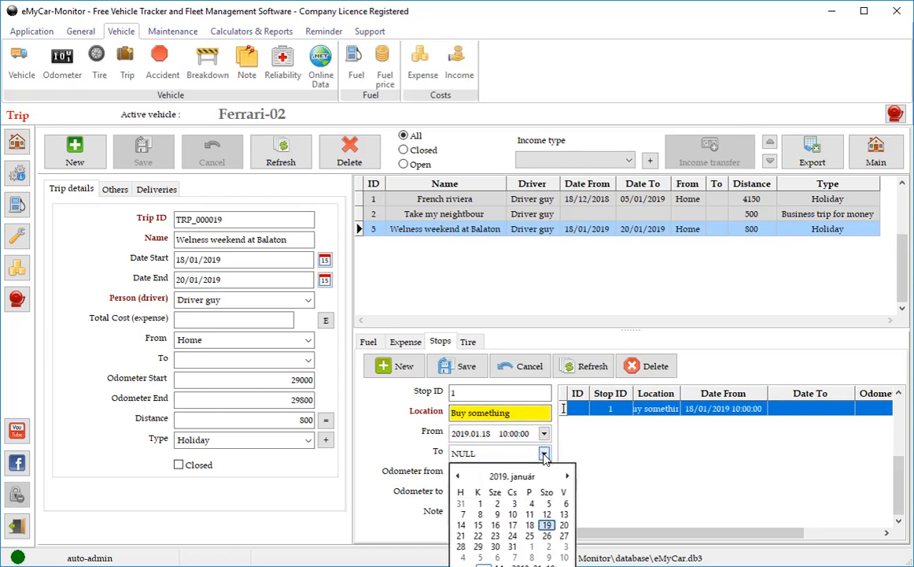
{"action": "left_click", "coordinate": [542, 525]}
{"action": "left_click", "coordinate": [502, 455]}
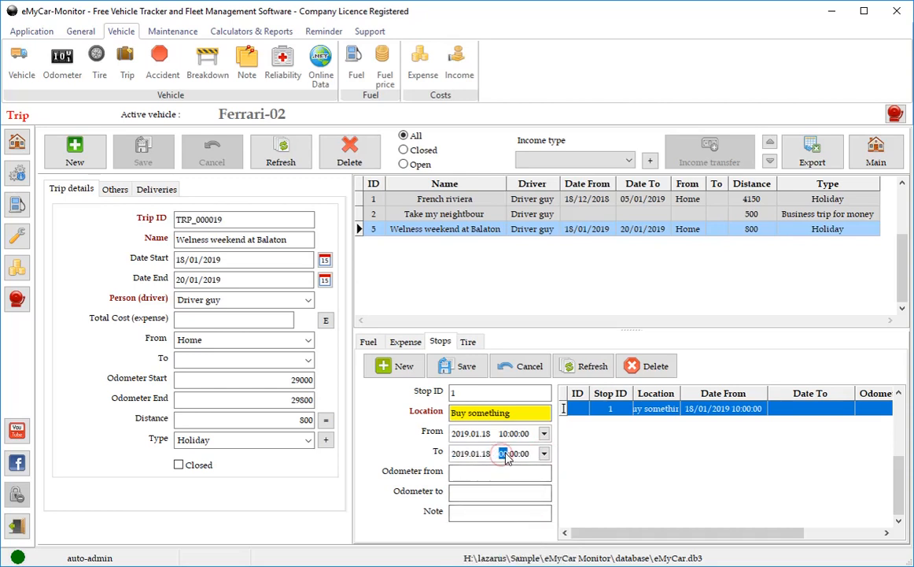
{"action": "type", "text": "10:"}
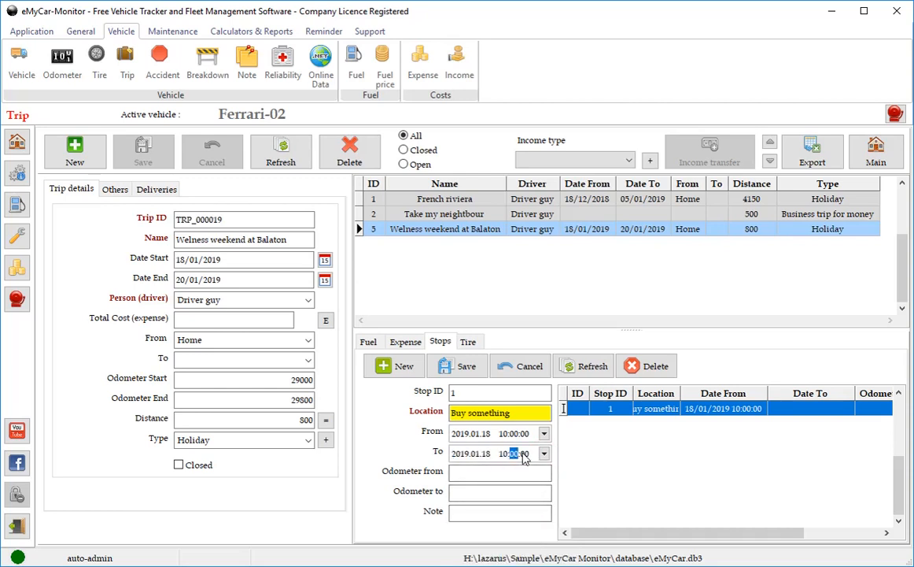
{"action": "type", "text": "30"}
Set the stop's starting odometer to 29100 and save the stop
{"action": "left_click", "coordinate": [515, 473]}
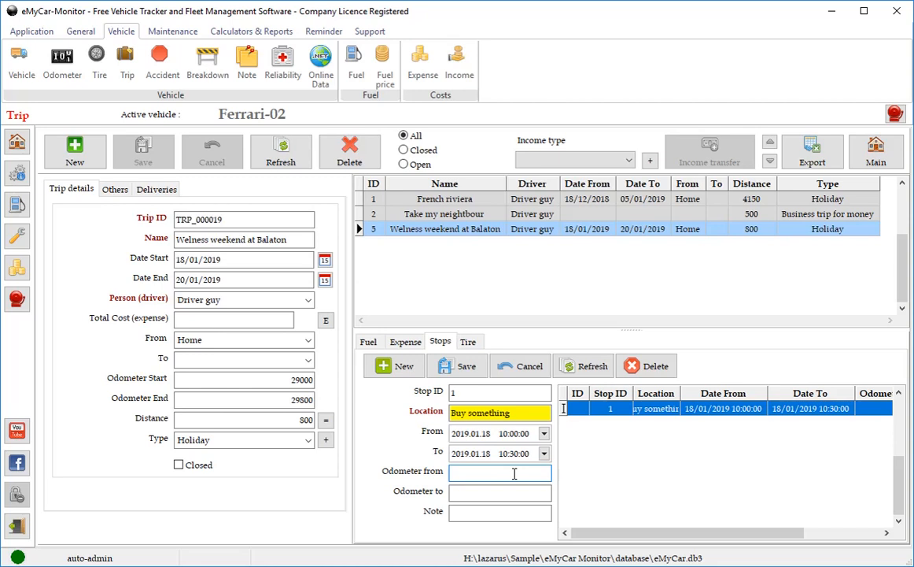
{"action": "type", "text": "29100"}
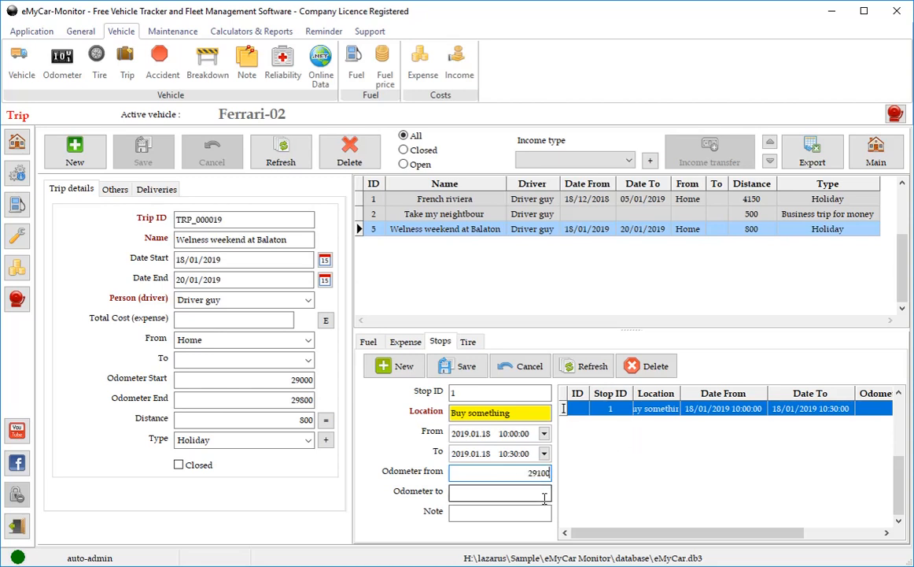
{"action": "left_click", "coordinate": [528, 514]}
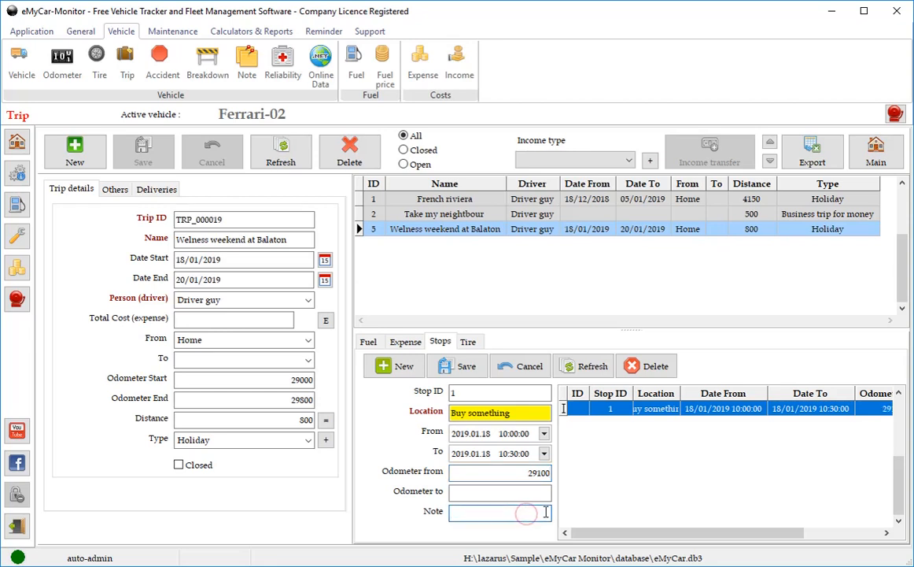
{"action": "left_click", "coordinate": [467, 370]}
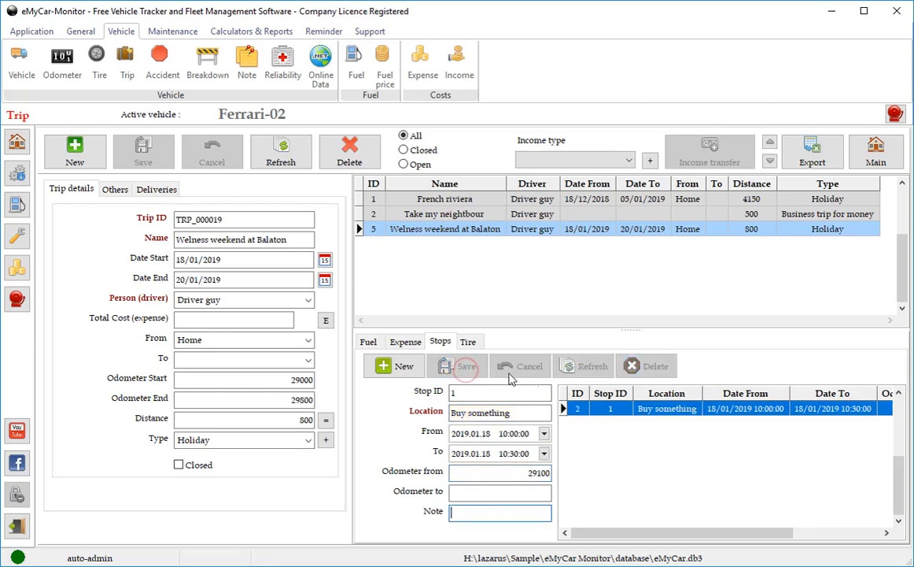
Look through the tire, stop, expense and fuel records joined to the "Welness weekend at Balaton" trip
{"action": "left_click", "coordinate": [467, 344]}
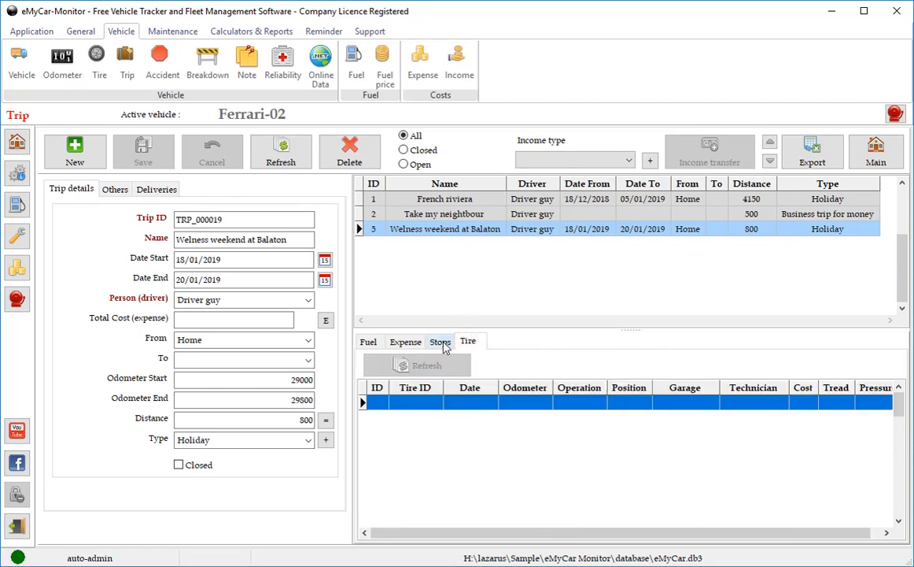
{"action": "left_click", "coordinate": [442, 344]}
{"action": "left_click", "coordinate": [406, 343]}
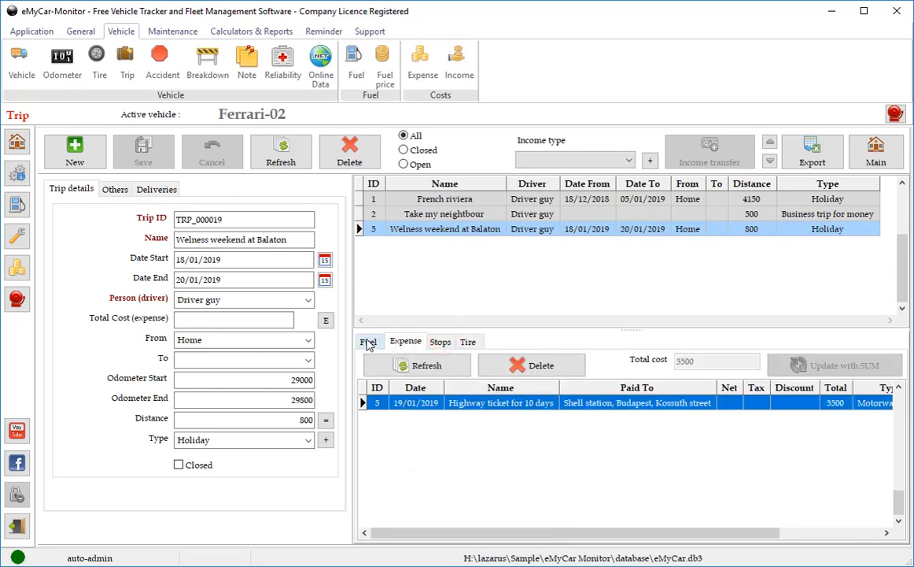
{"action": "left_click", "coordinate": [368, 343]}
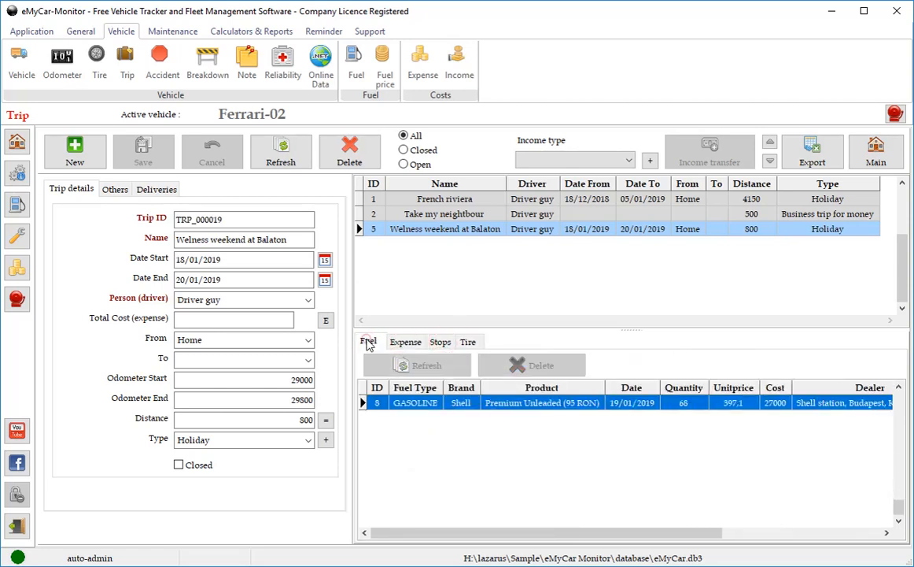
{"action": "left_click", "coordinate": [395, 233]}
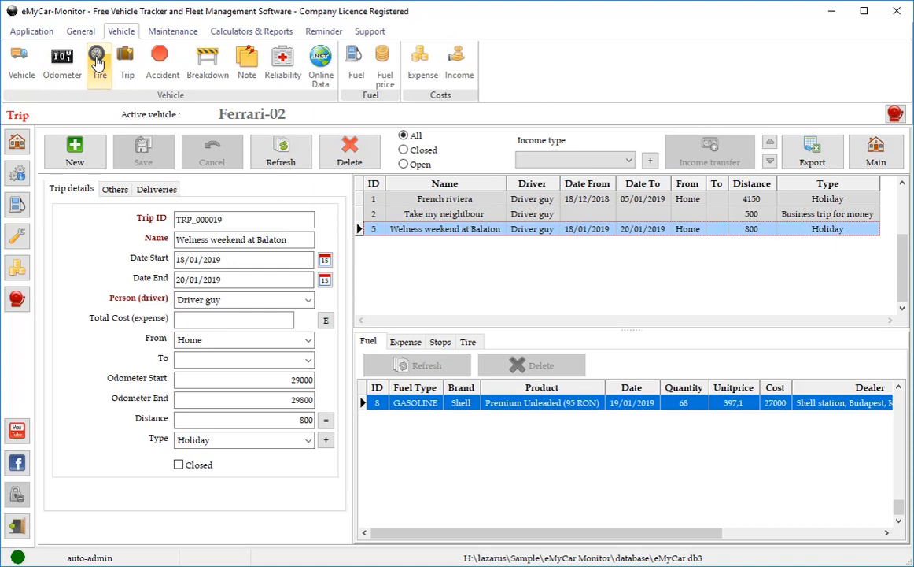
Start a tire operation for the mounted tire TIR_000014 at position 5, with odometer 29500 and cost 3000
{"action": "left_click", "coordinate": [95, 60]}
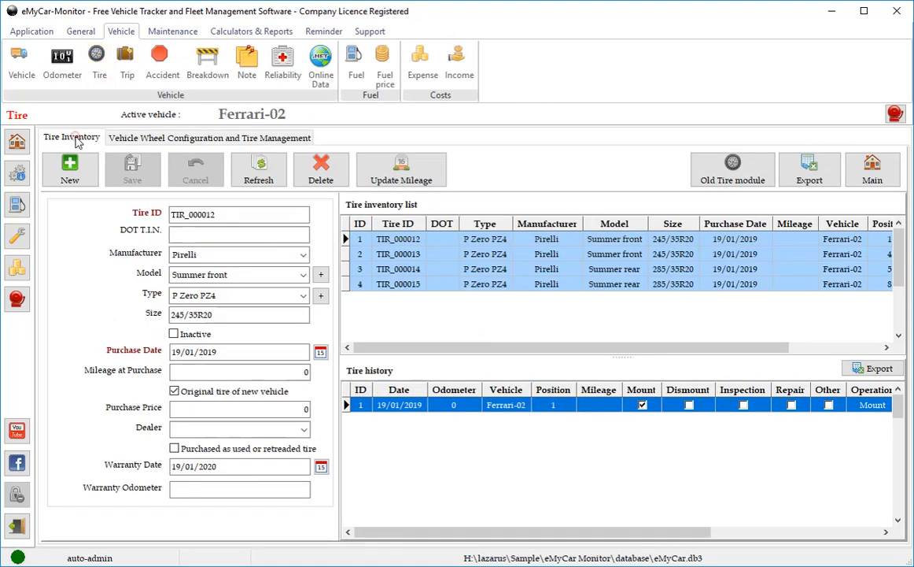
{"action": "left_click", "coordinate": [136, 137]}
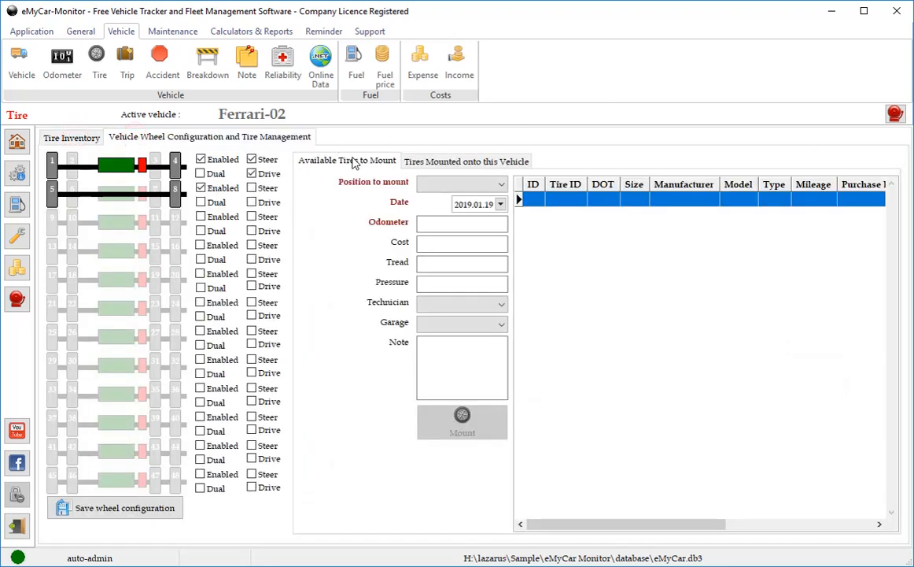
{"action": "left_click", "coordinate": [454, 161]}
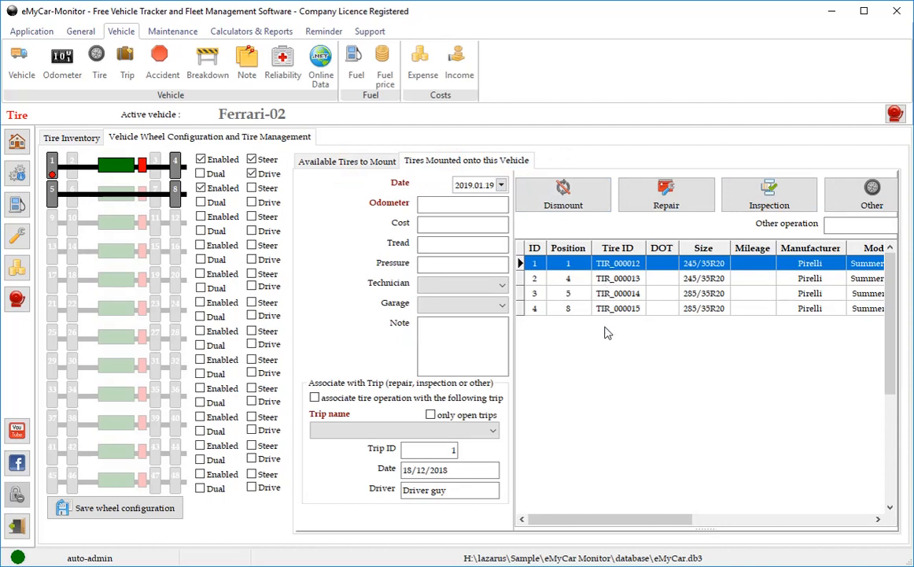
{"action": "left_click", "coordinate": [608, 293]}
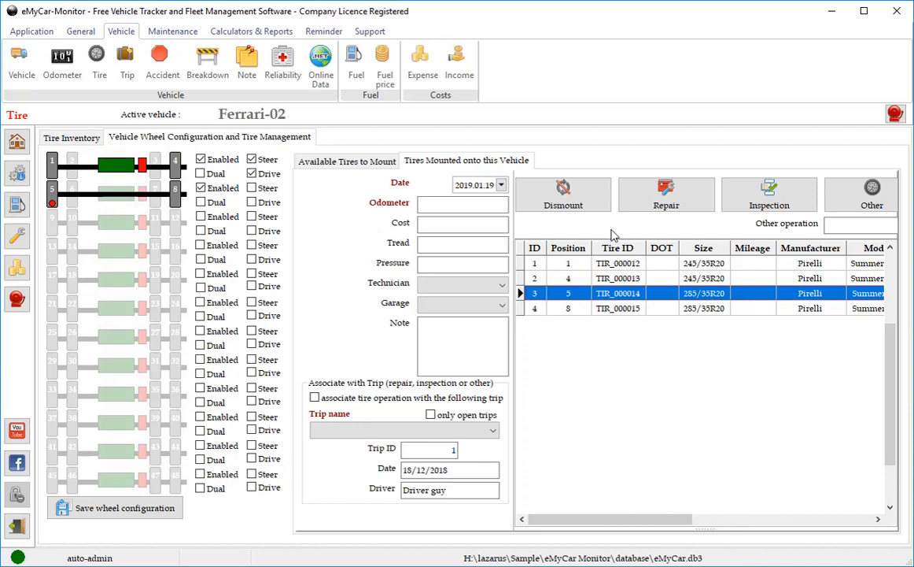
{"action": "left_click", "coordinate": [494, 204]}
{"action": "type", "text": "2"}
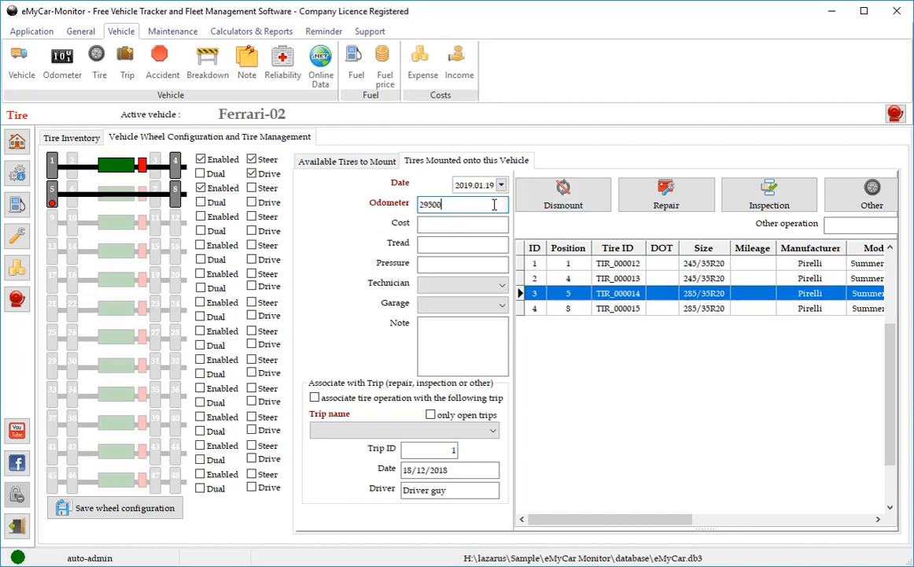
{"action": "type", "text": "9500"}
{"action": "left_click", "coordinate": [494, 224]}
{"action": "type", "text": "3"}
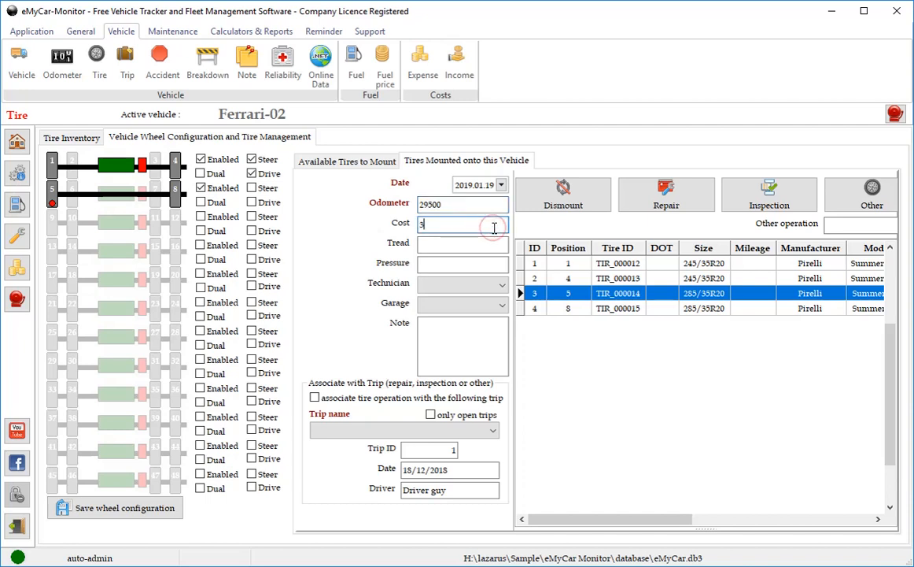
{"action": "type", "text": "000"}
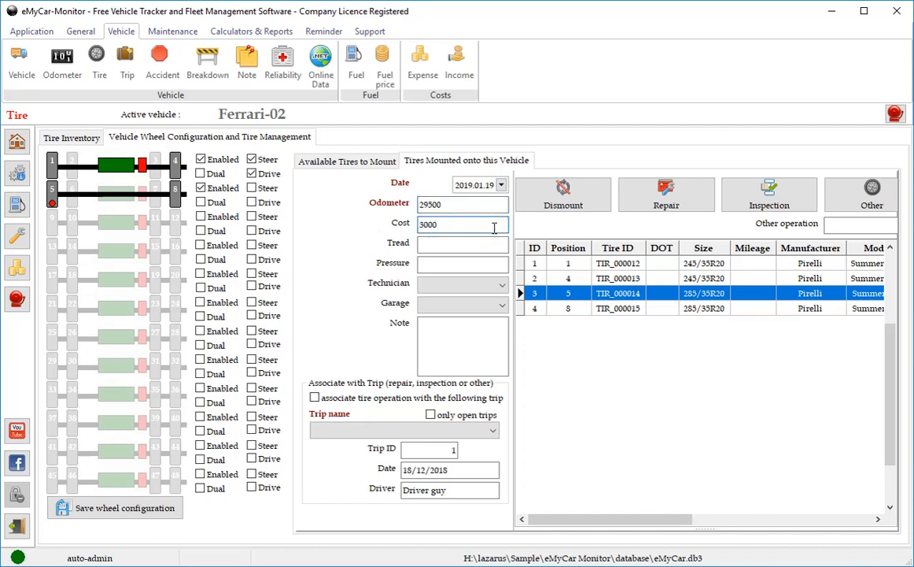
Assign "Technician guy" and the garage "Ferrari service" to the tire operation, with the note "fix the rear tire"
{"action": "left_click", "coordinate": [495, 285]}
{"action": "left_click", "coordinate": [487, 302]}
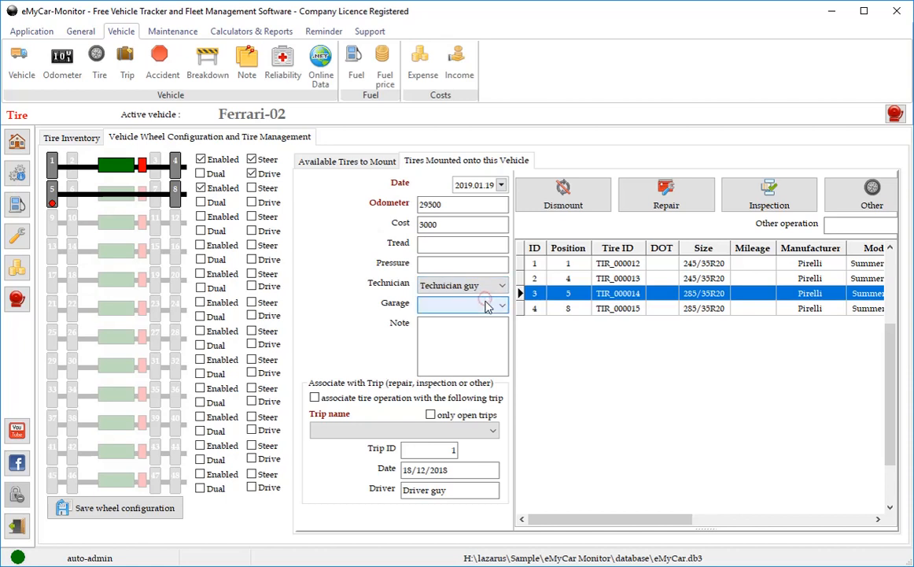
{"action": "left_click", "coordinate": [484, 304]}
{"action": "left_click", "coordinate": [467, 334]}
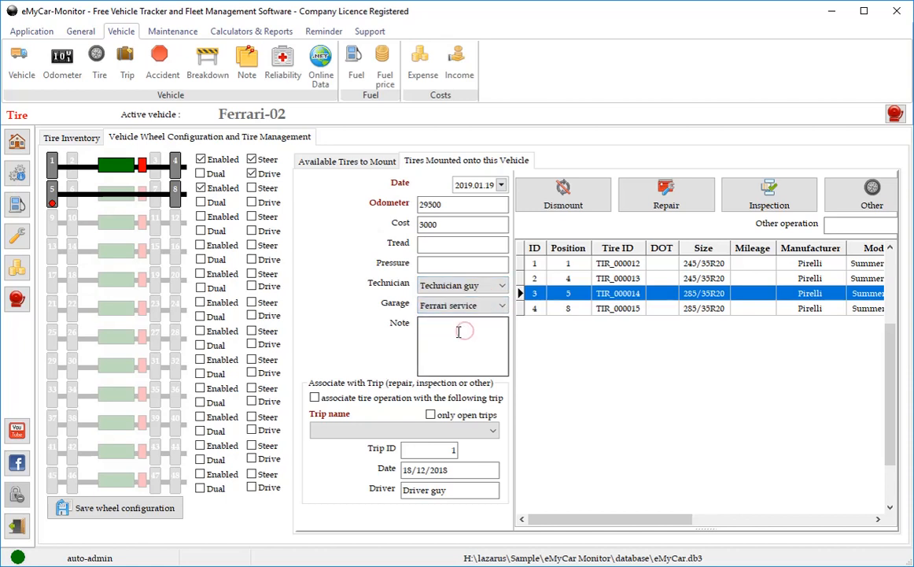
{"action": "left_click", "coordinate": [475, 325]}
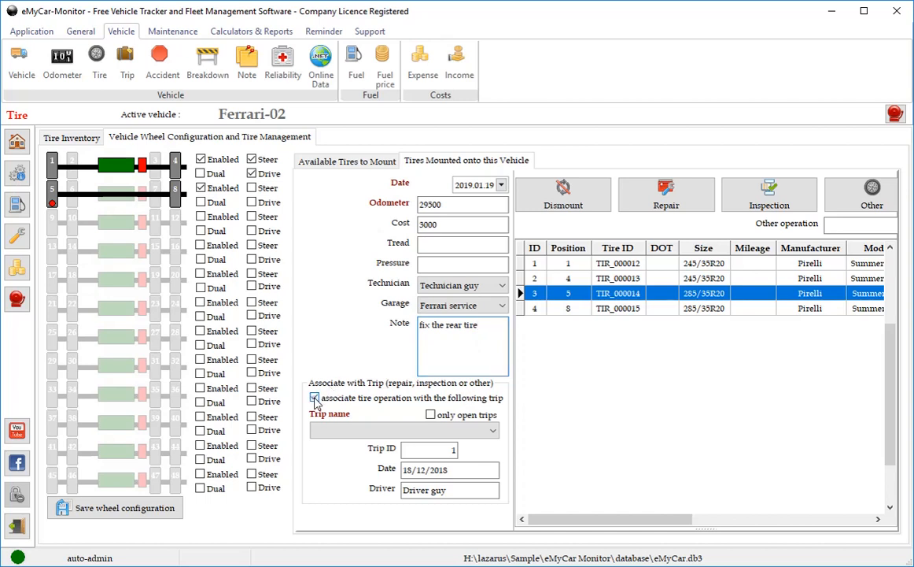
Associate the tire operation with the "Welness weekend at Balaton" trip and record it as a repair
{"action": "left_click", "coordinate": [438, 427]}
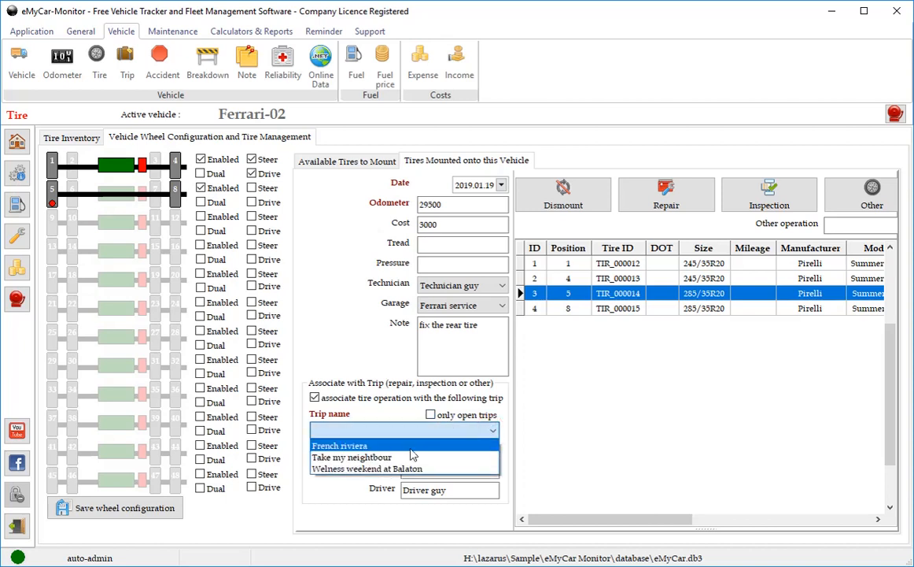
{"action": "left_click", "coordinate": [358, 468]}
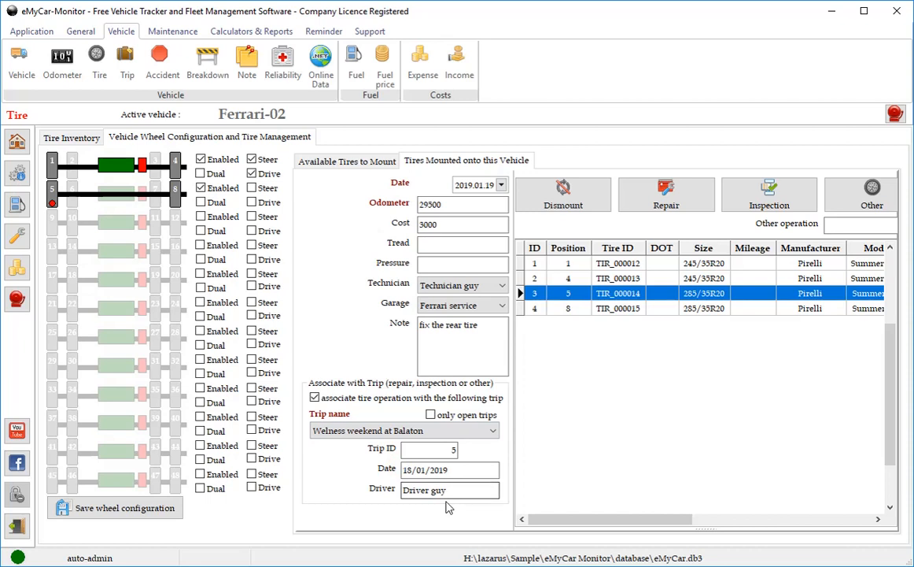
{"action": "left_click", "coordinate": [667, 203]}
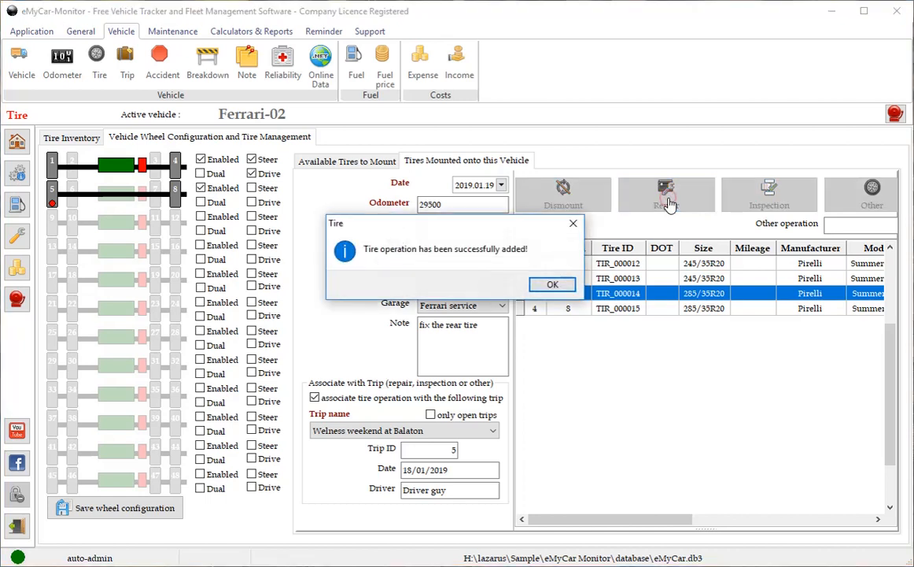
{"action": "left_click", "coordinate": [547, 285]}
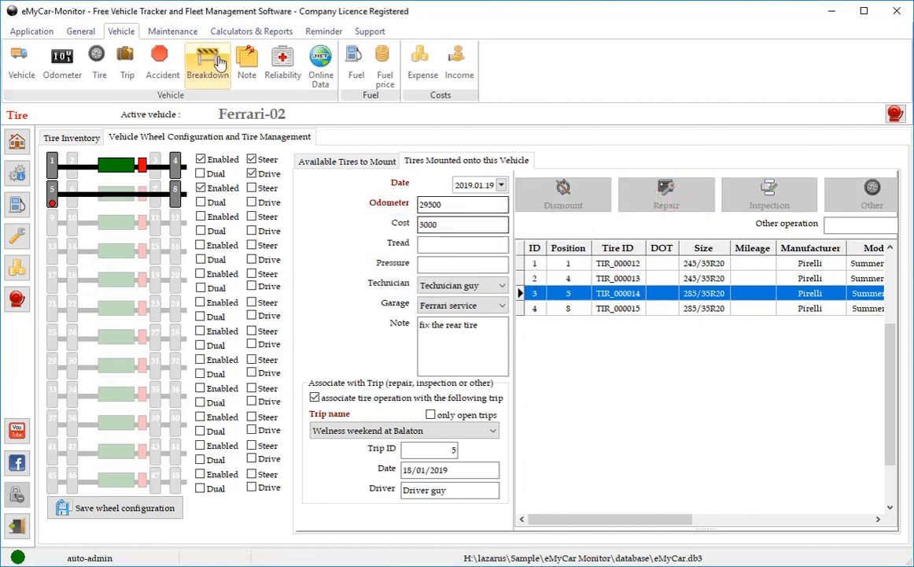
Return to the Balaton trip and check its joined expenses, stops, tire repair and fuel entry
{"action": "left_click", "coordinate": [123, 68]}
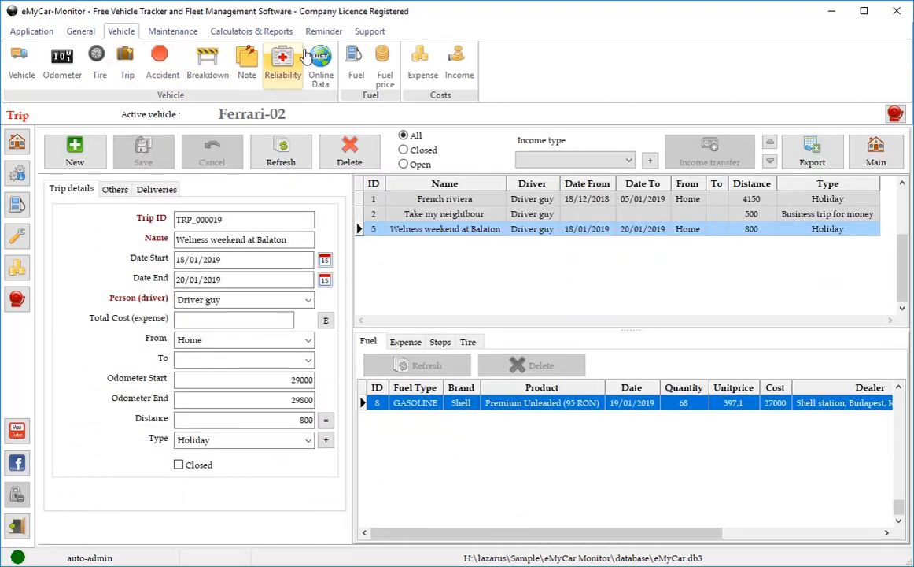
{"action": "left_click", "coordinate": [405, 342]}
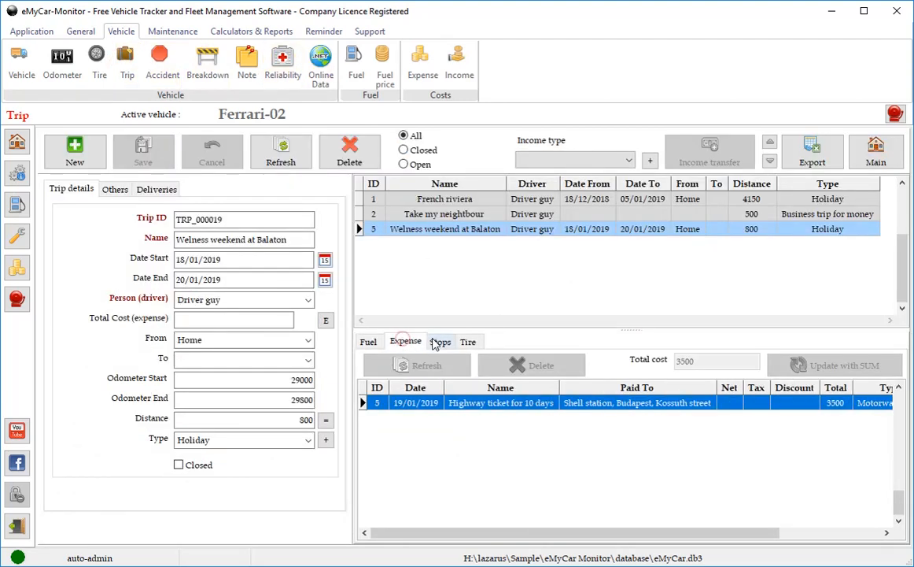
{"action": "left_click", "coordinate": [439, 341]}
{"action": "left_click", "coordinate": [466, 342]}
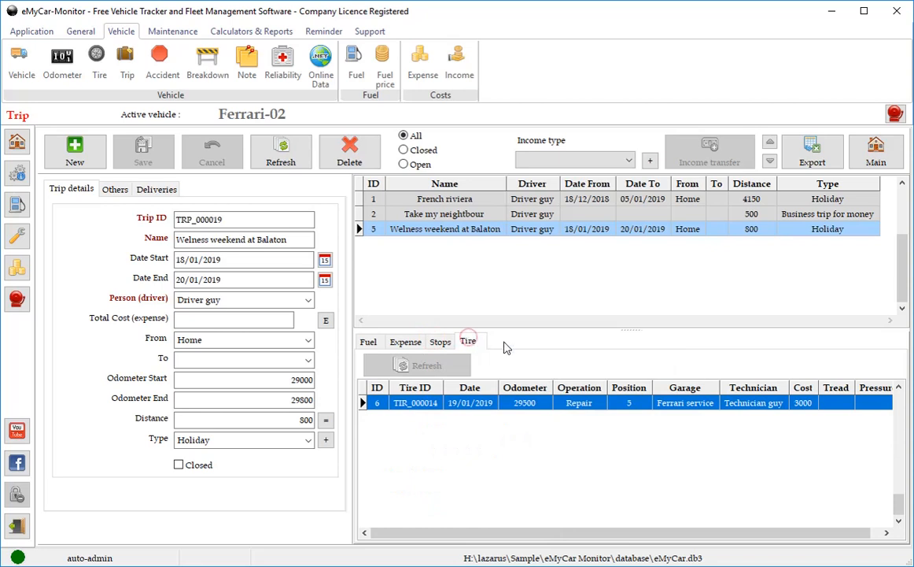
{"action": "left_click", "coordinate": [443, 367]}
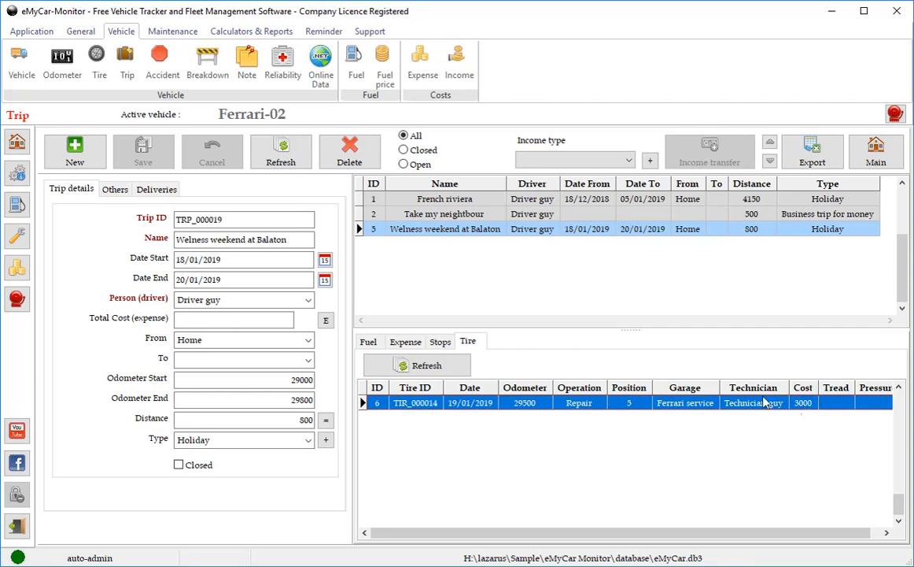
{"action": "left_click", "coordinate": [367, 343]}
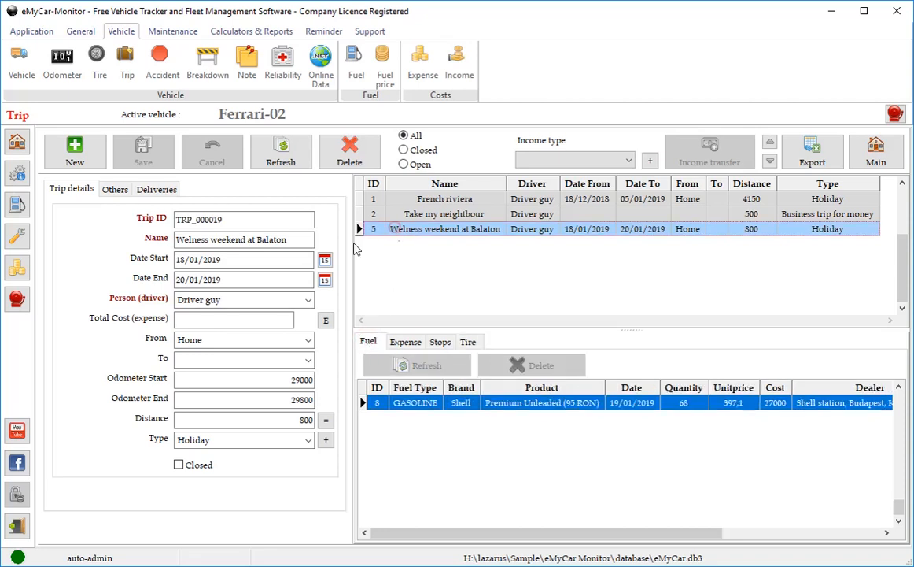
Mark the Balaton trip as closed, save it and return to the main vehicle overview
{"action": "left_click", "coordinate": [179, 465]}
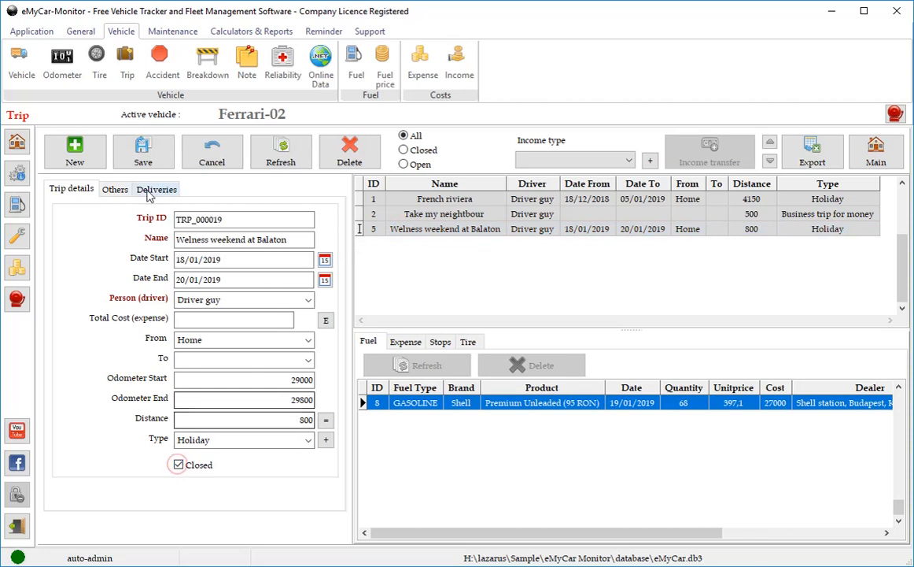
{"action": "left_click", "coordinate": [146, 157]}
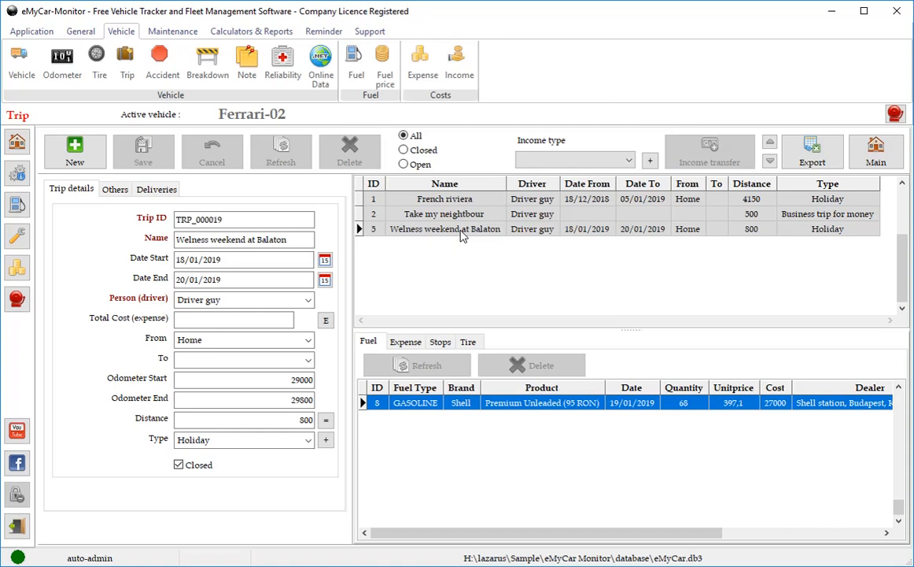
{"action": "left_click", "coordinate": [877, 155]}
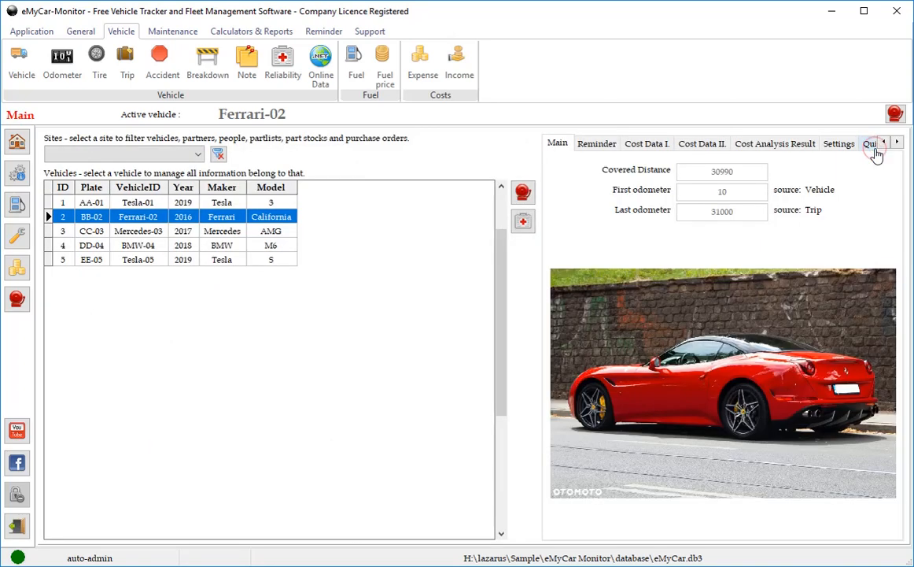